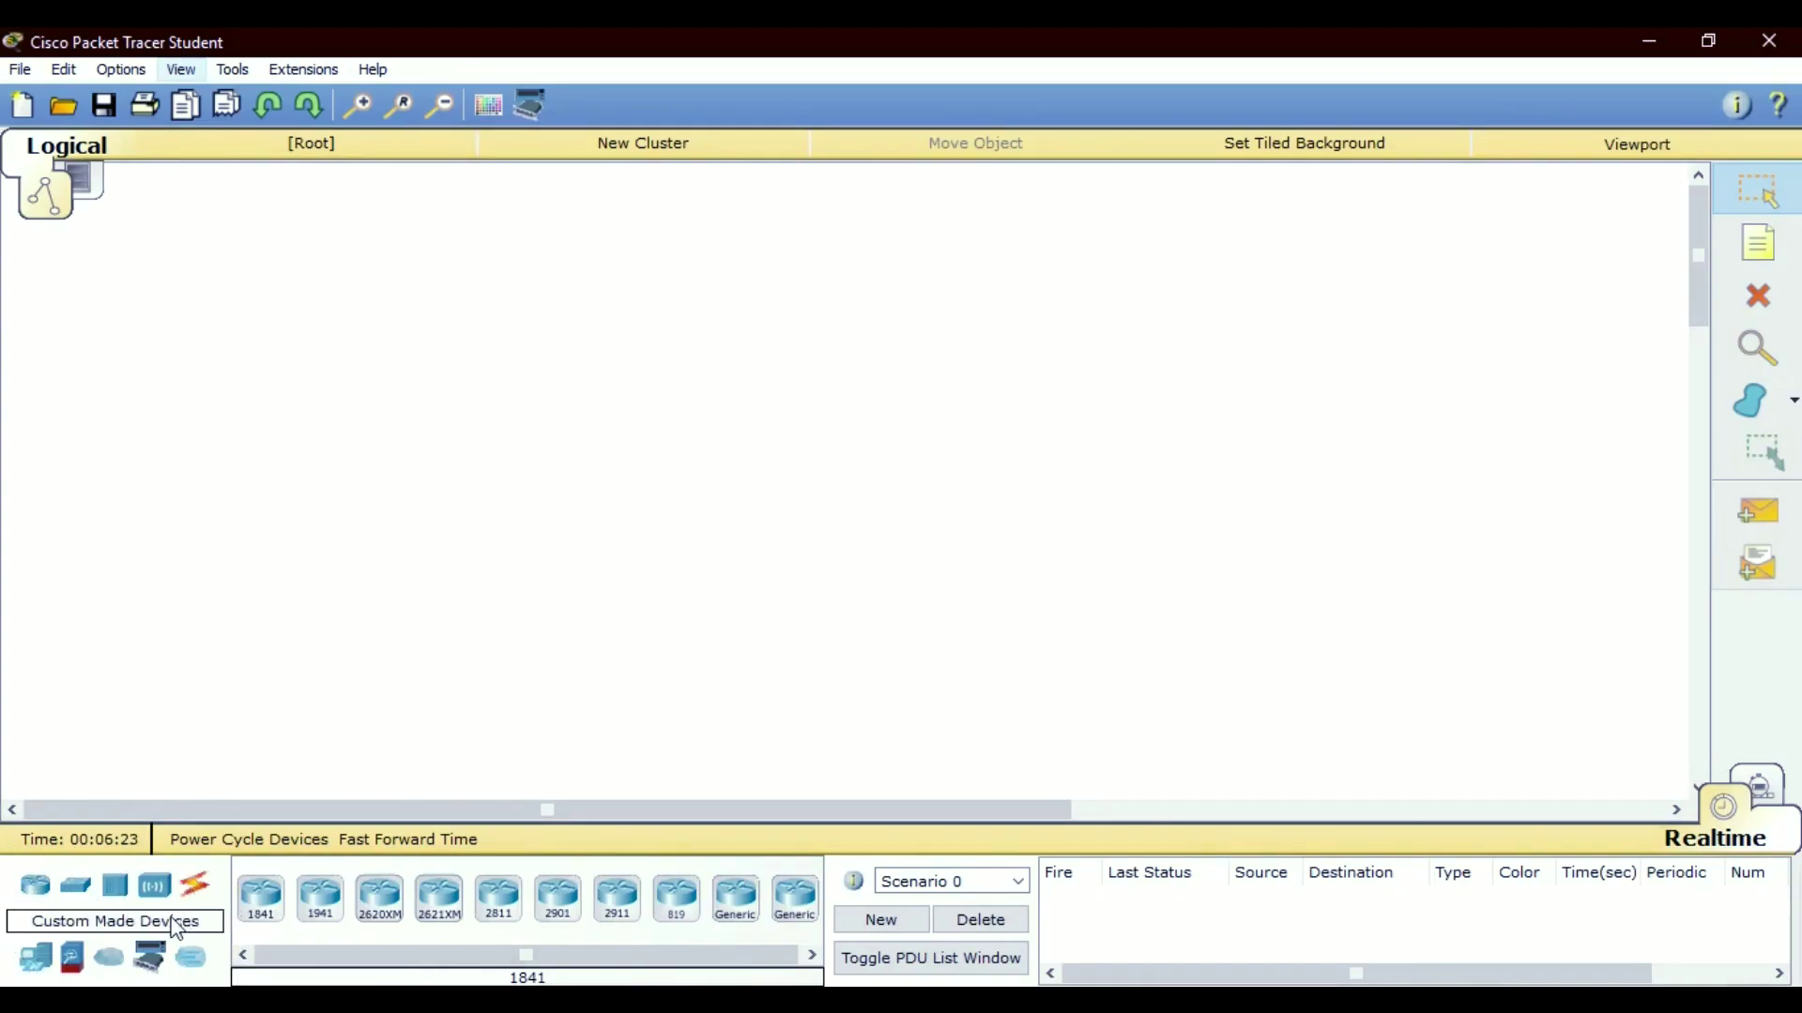
Look through the device categories, covering switches, hubs, wireless devices, end devices, routers and connections, and check the scenario list.
left_click(75, 885)
left_click(114, 885)
left_click(152, 887)
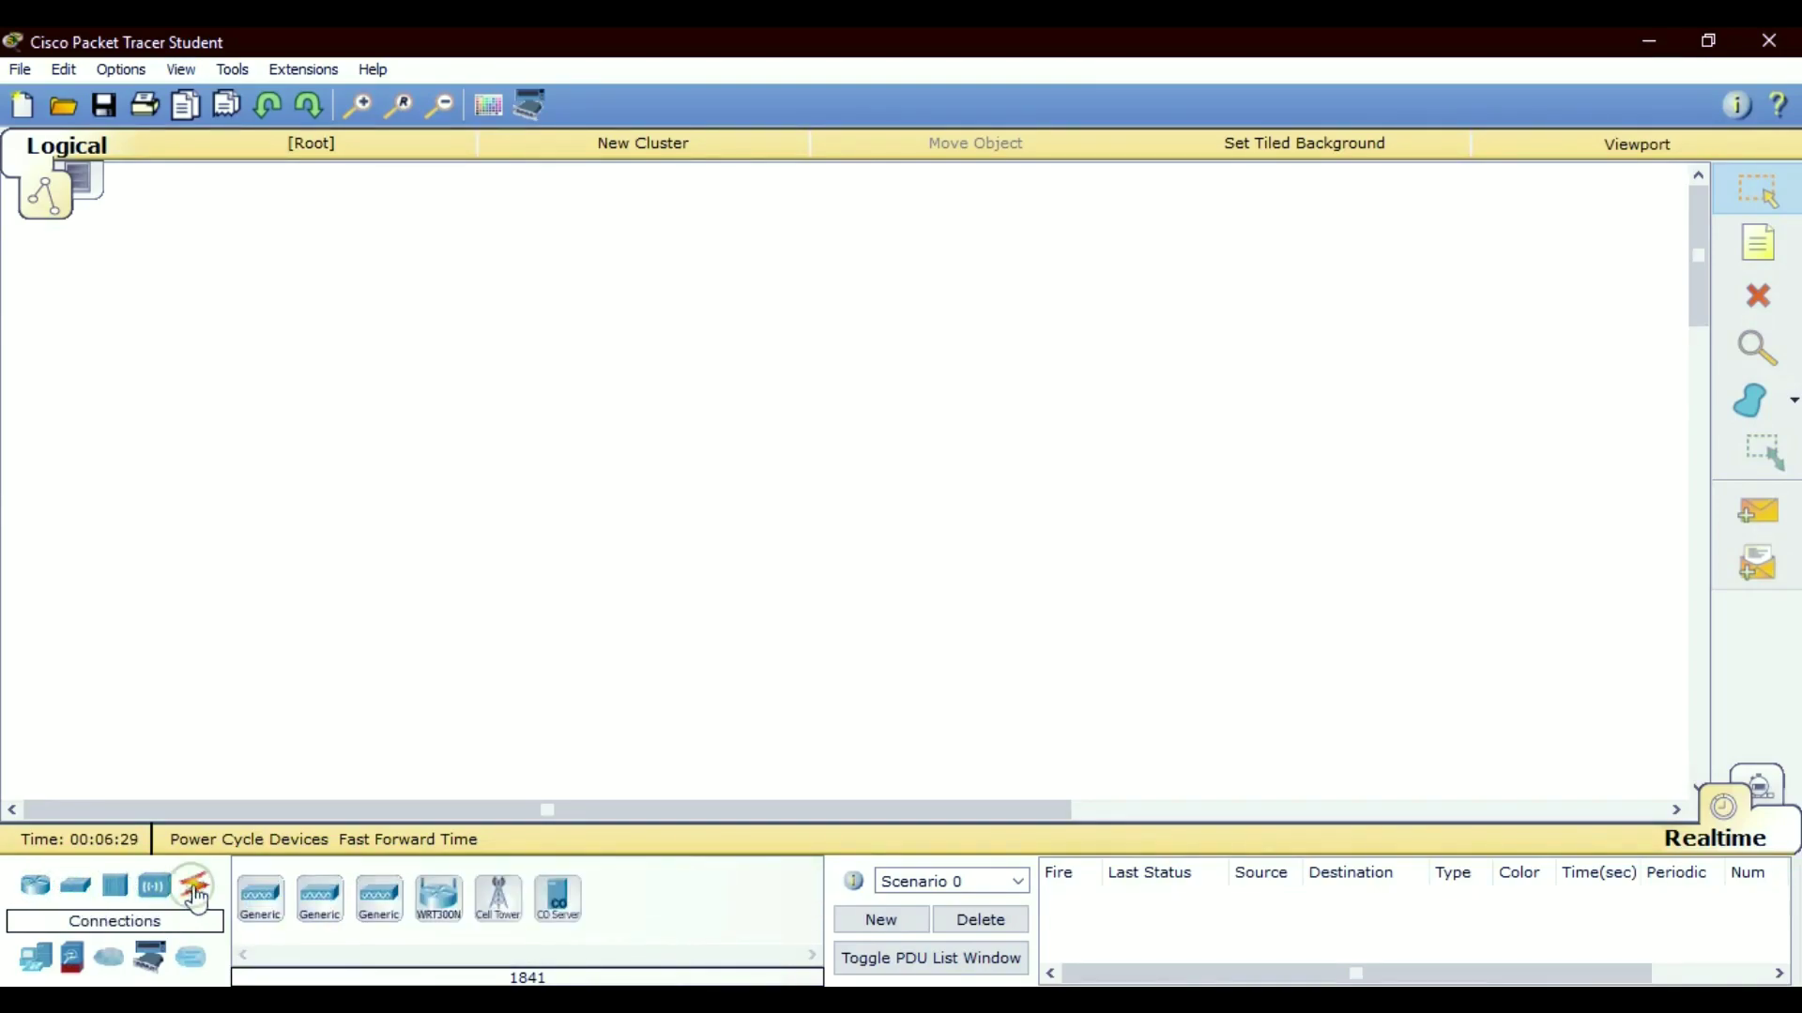
left_click(36, 957)
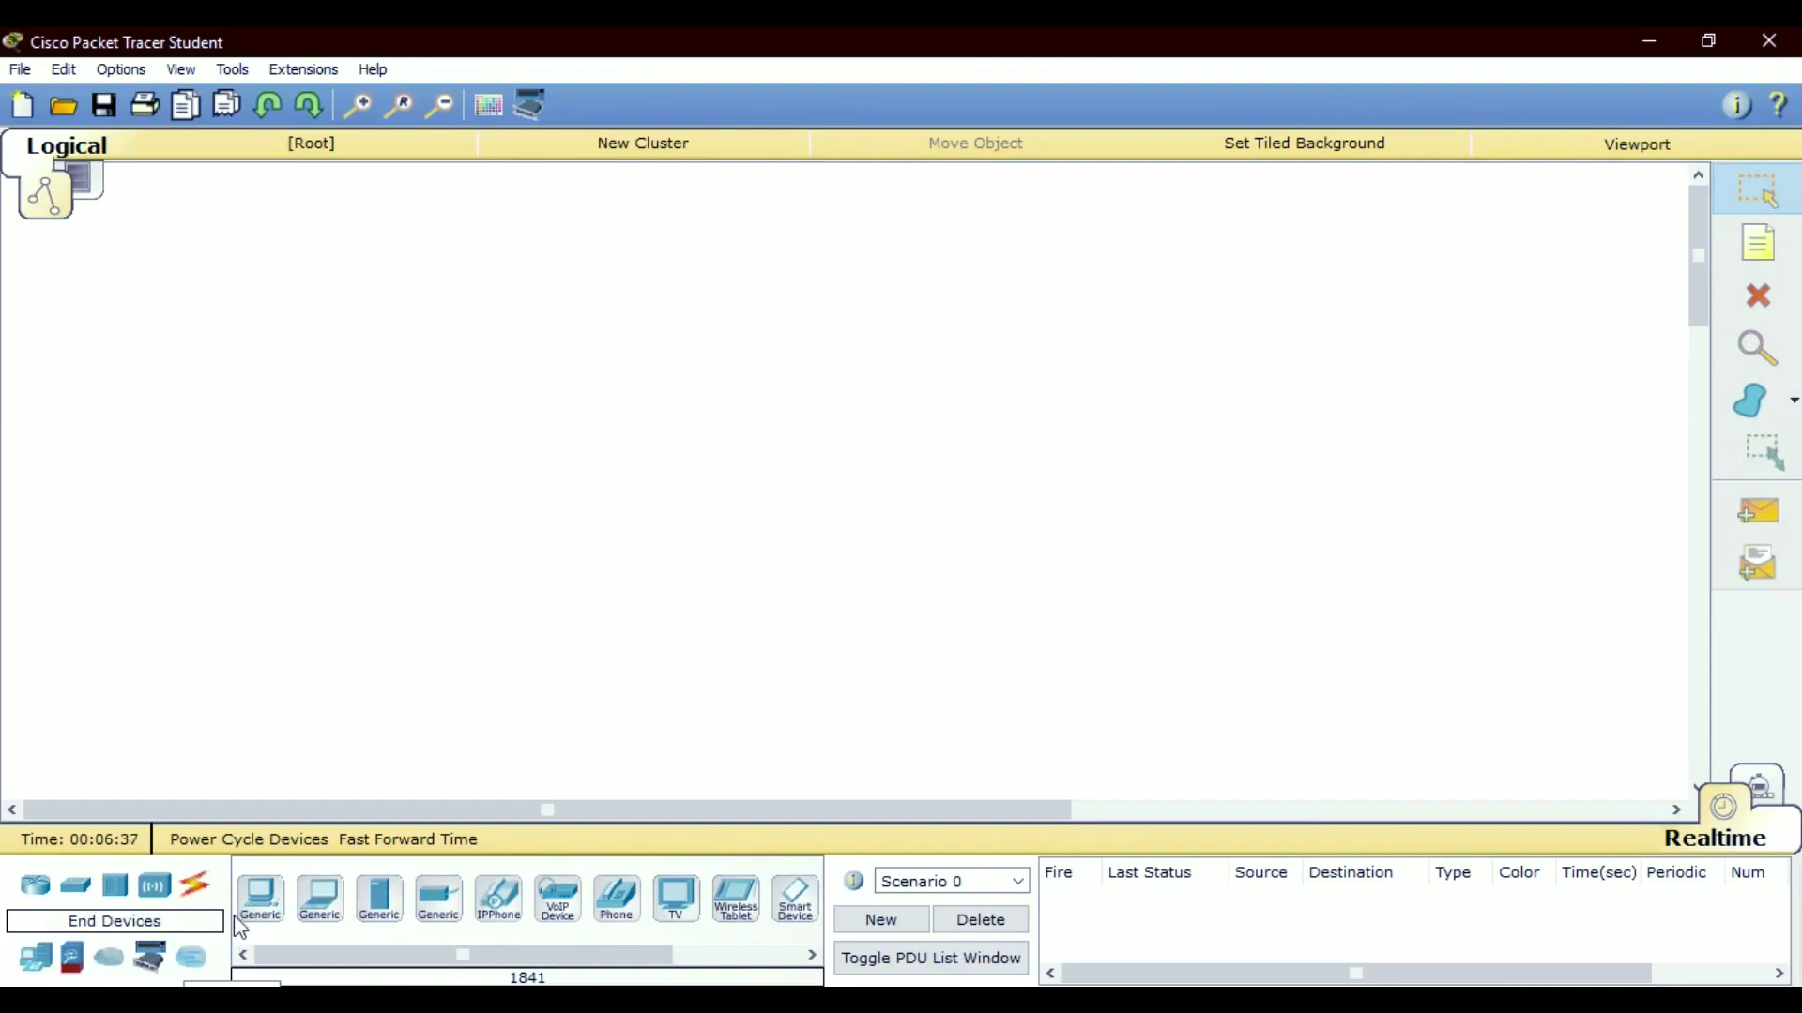
left_click(38, 892)
left_click(75, 888)
left_click(114, 888)
left_click(157, 889)
left_click(195, 886)
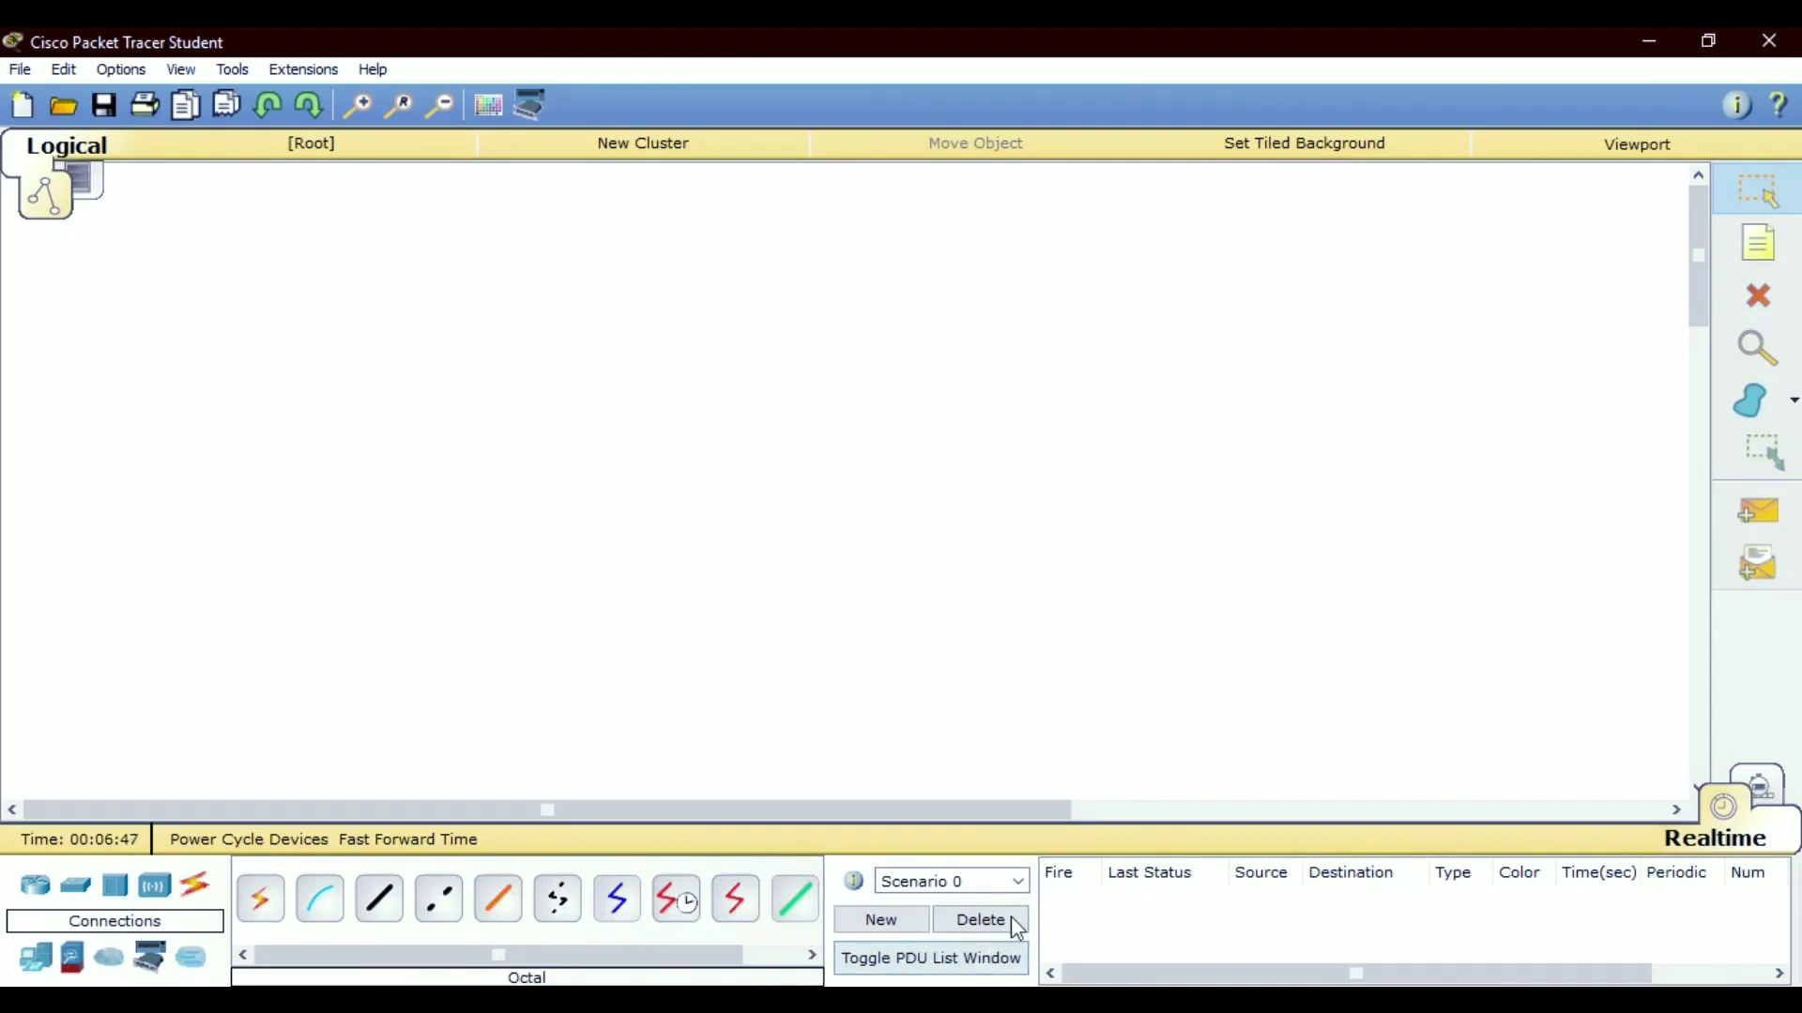
left_click(1016, 883)
left_click(938, 901)
Place two 1841 routers on the workspace and move the second one closer to the first.
left_click(40, 899)
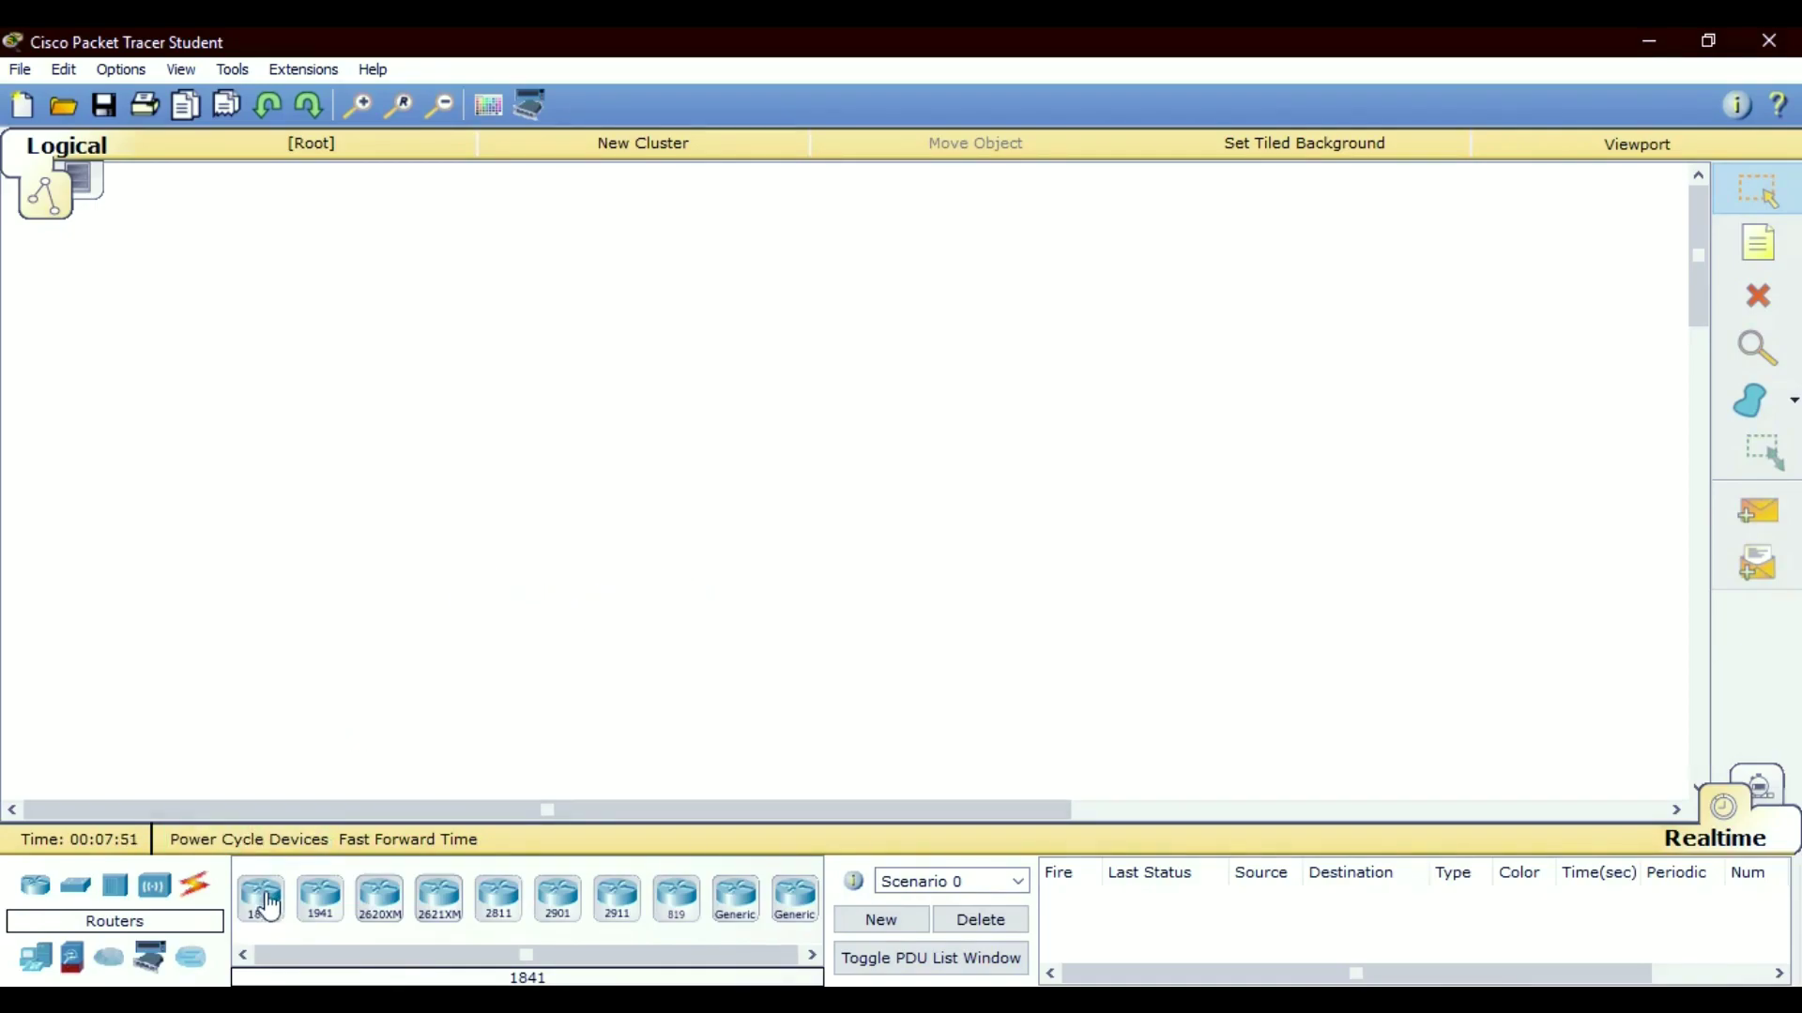
left_click_drag(267, 901, 799, 308)
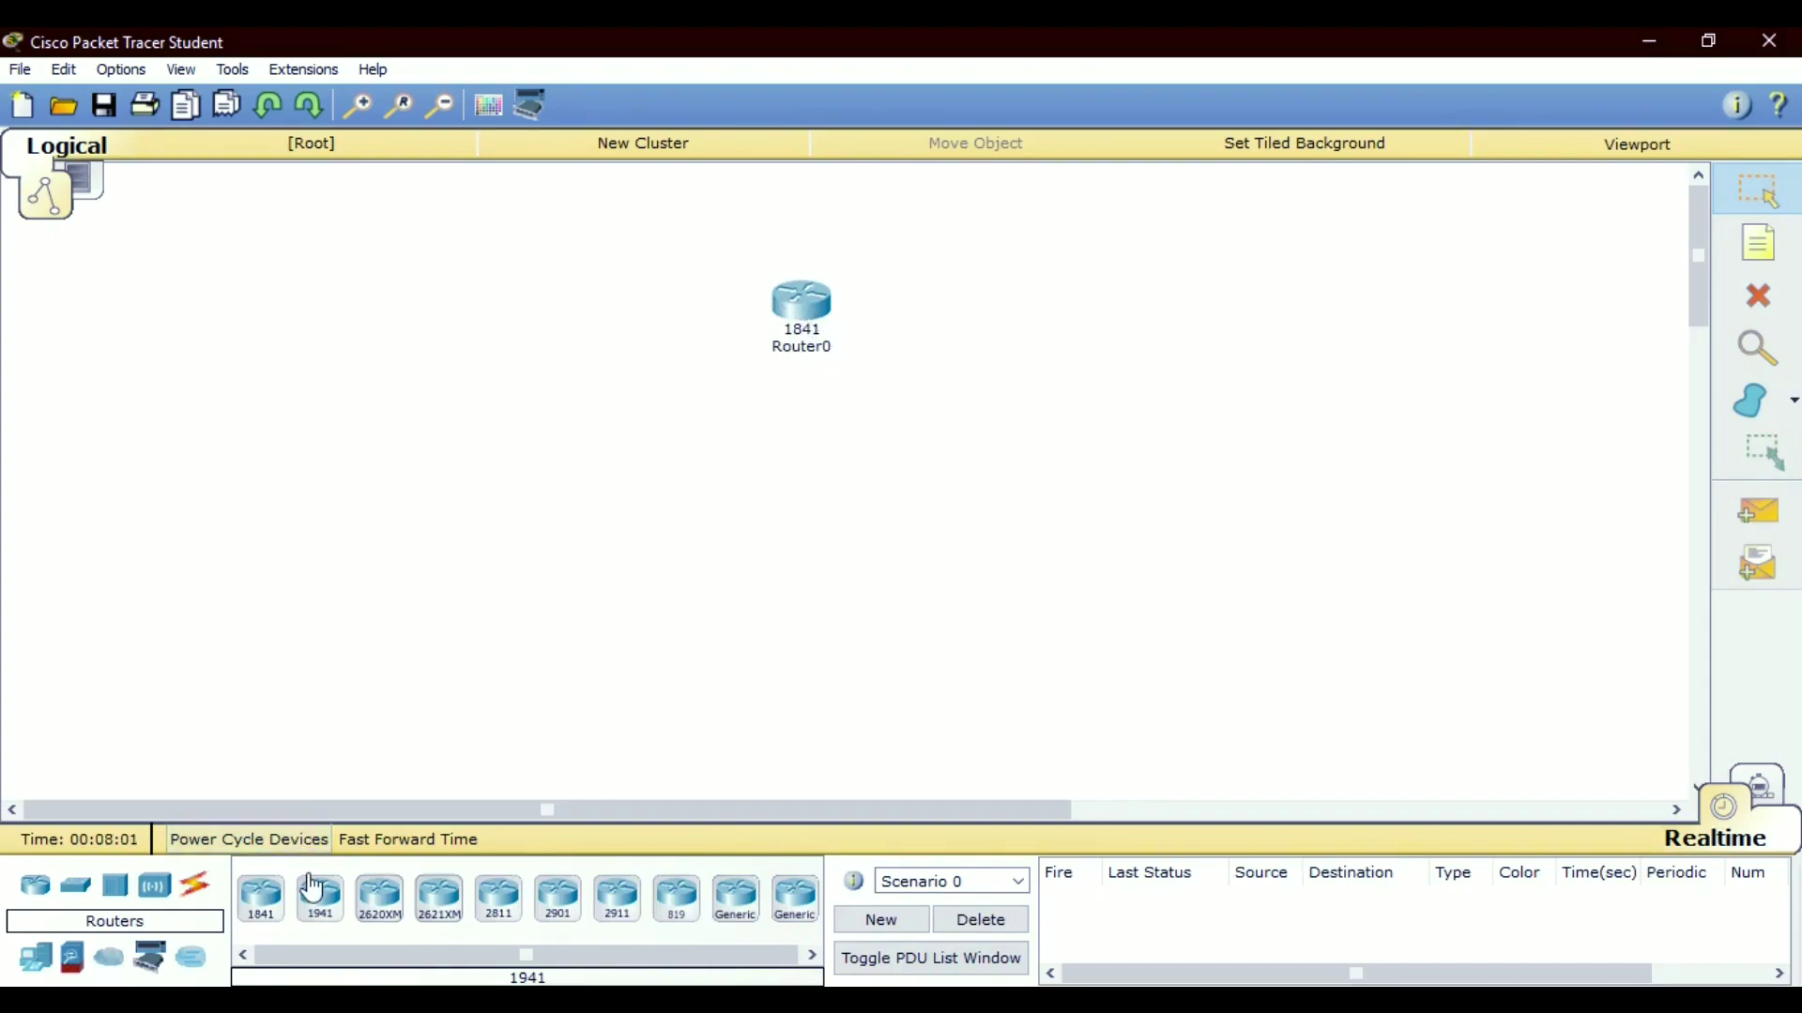
left_click_drag(260, 903, 347, 331)
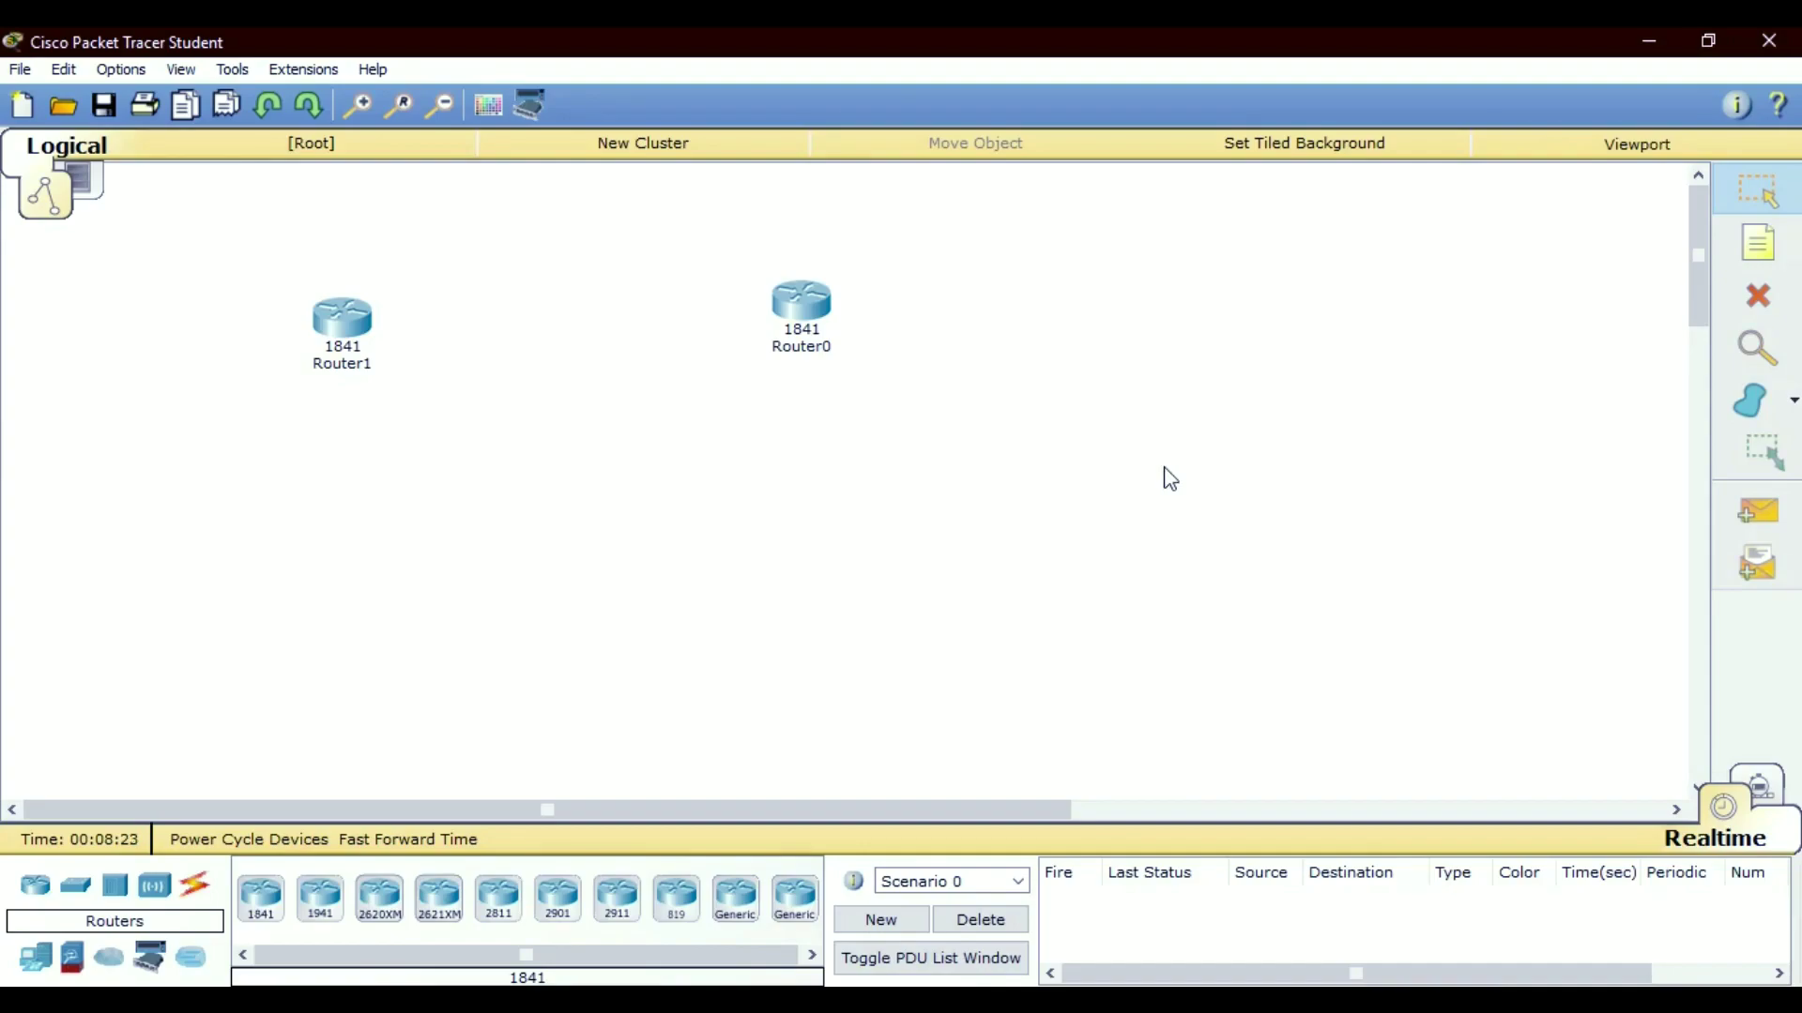
left_click_drag(358, 349, 483, 364)
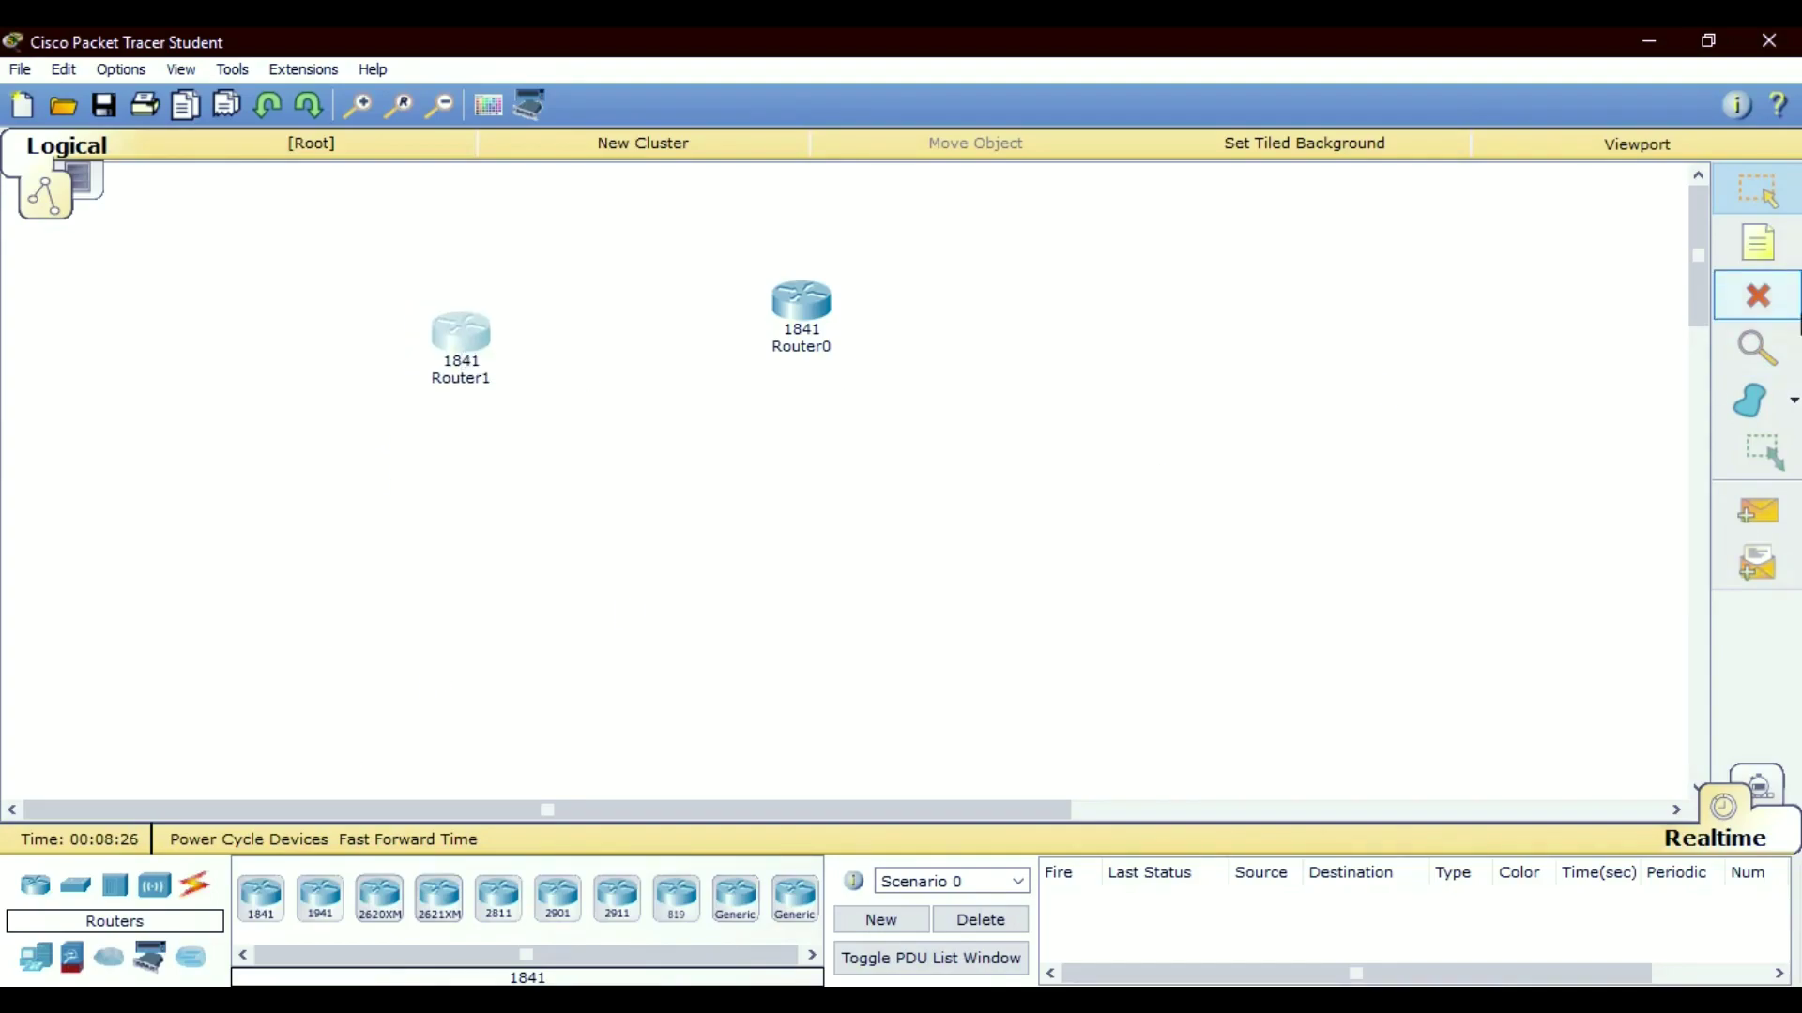
Delete both 1841 routers from the workspace and leave delete mode.
left_click(1764, 299)
left_click(845, 550)
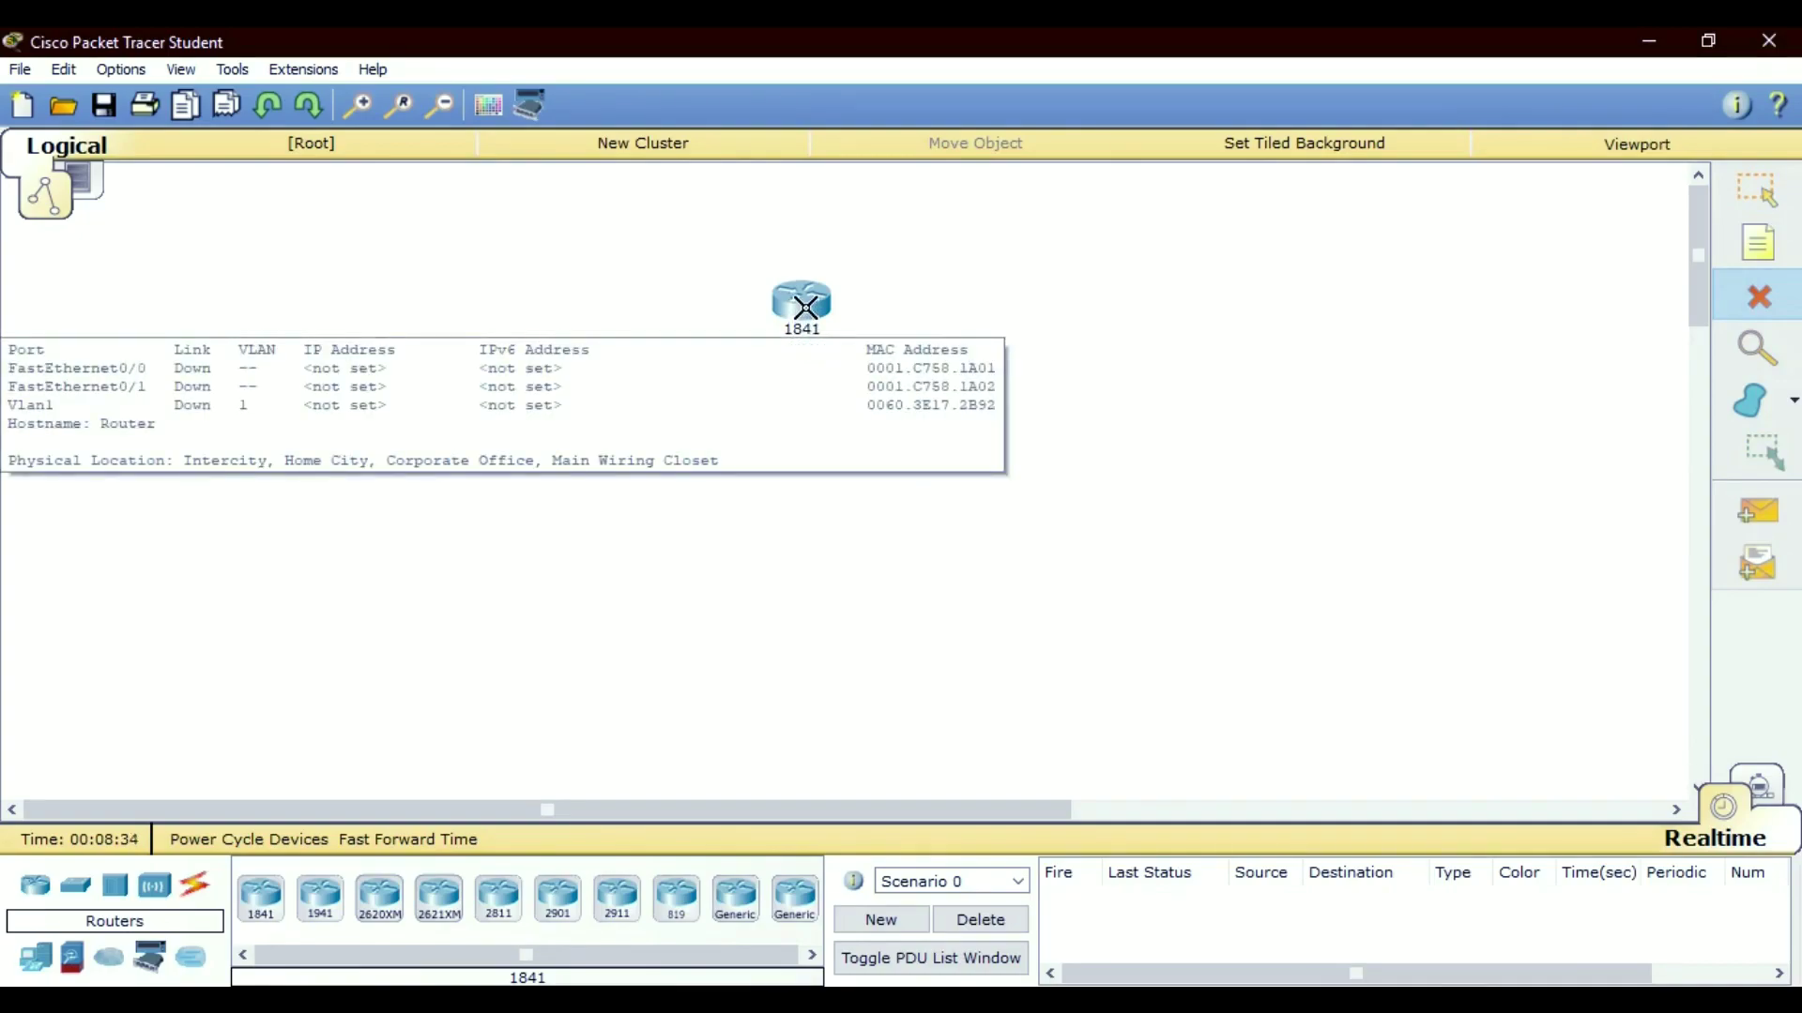
left_click(805, 308)
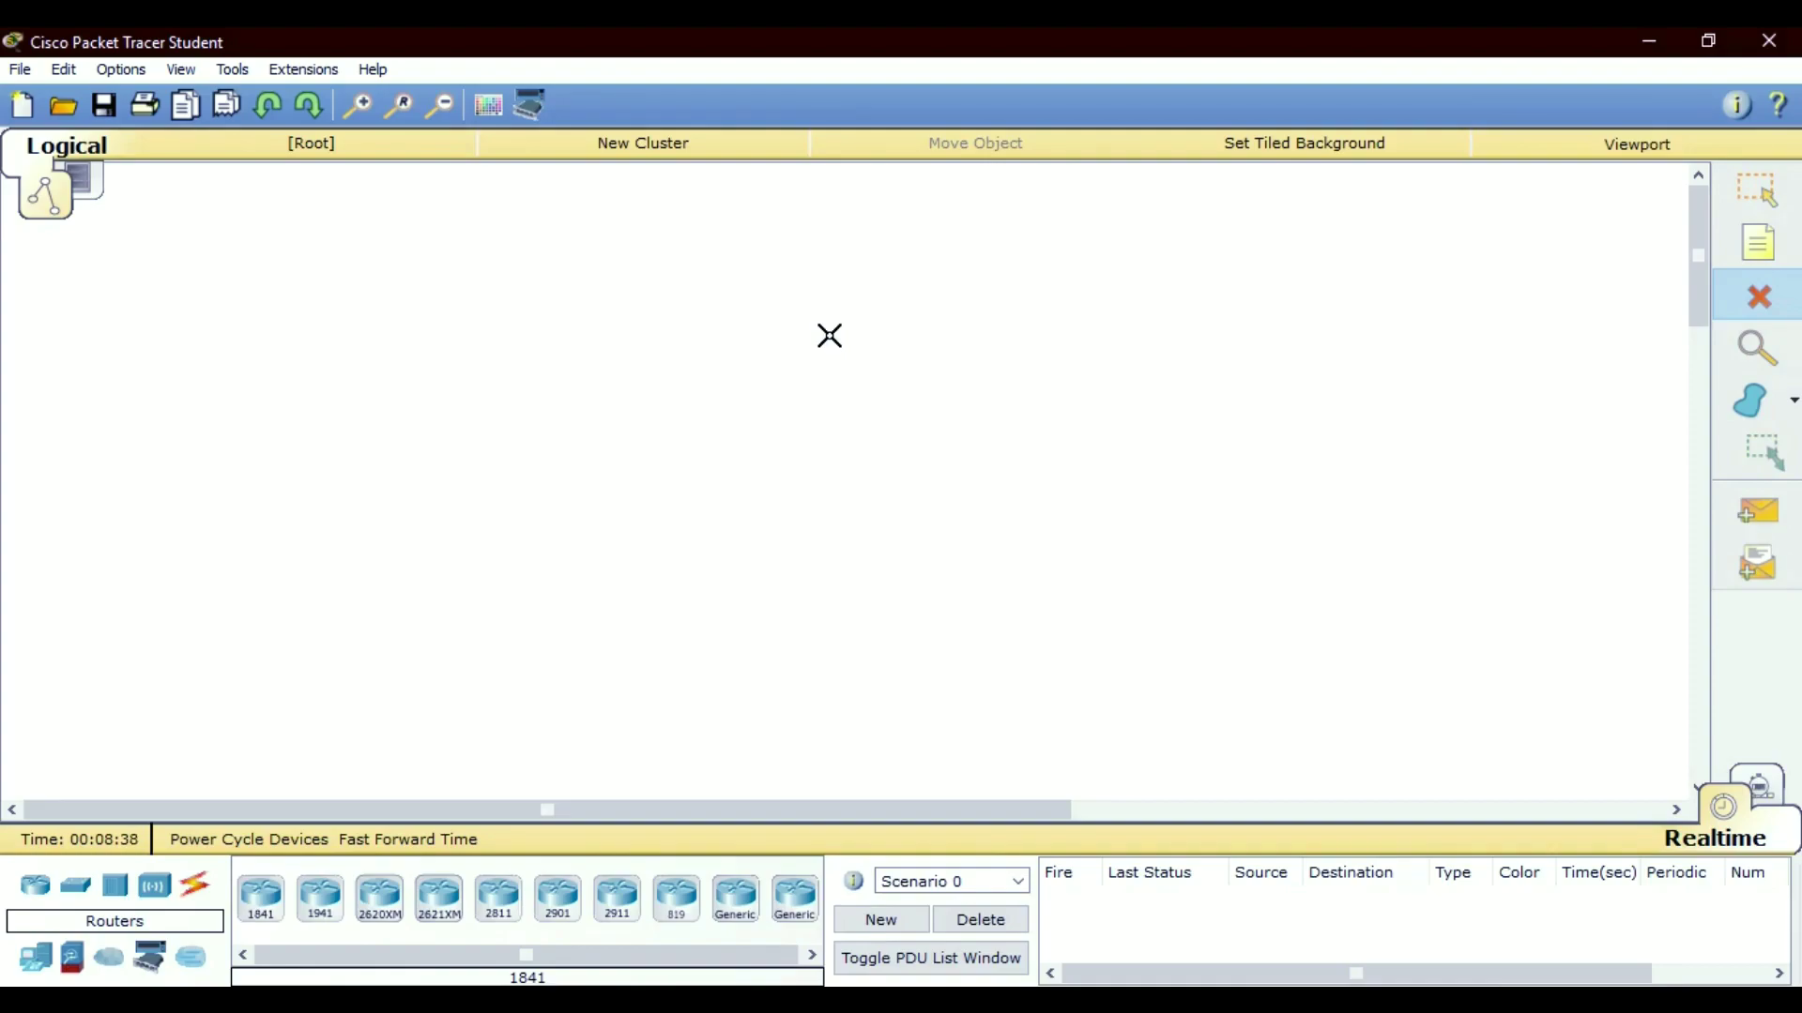
key("Escape")
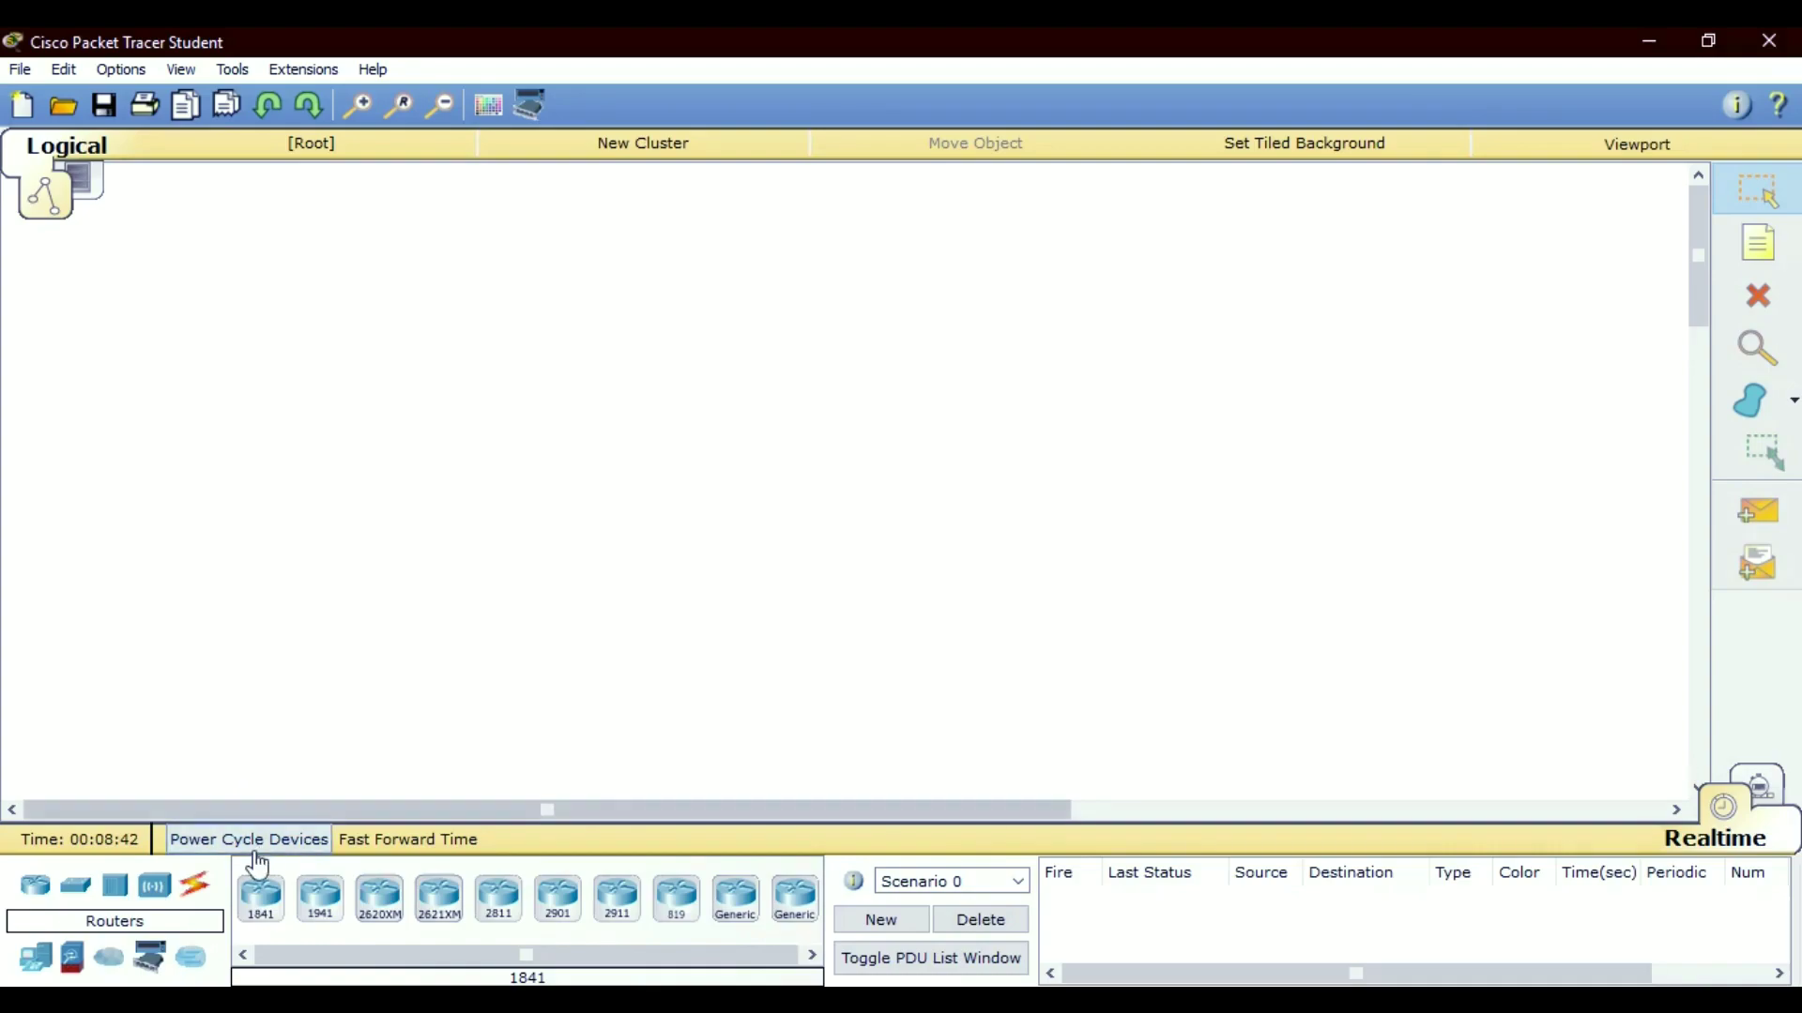
Place an 1841 router with two generic PCs below it, one on each side, and spread the PCs apart.
left_click_drag(261, 901, 800, 315)
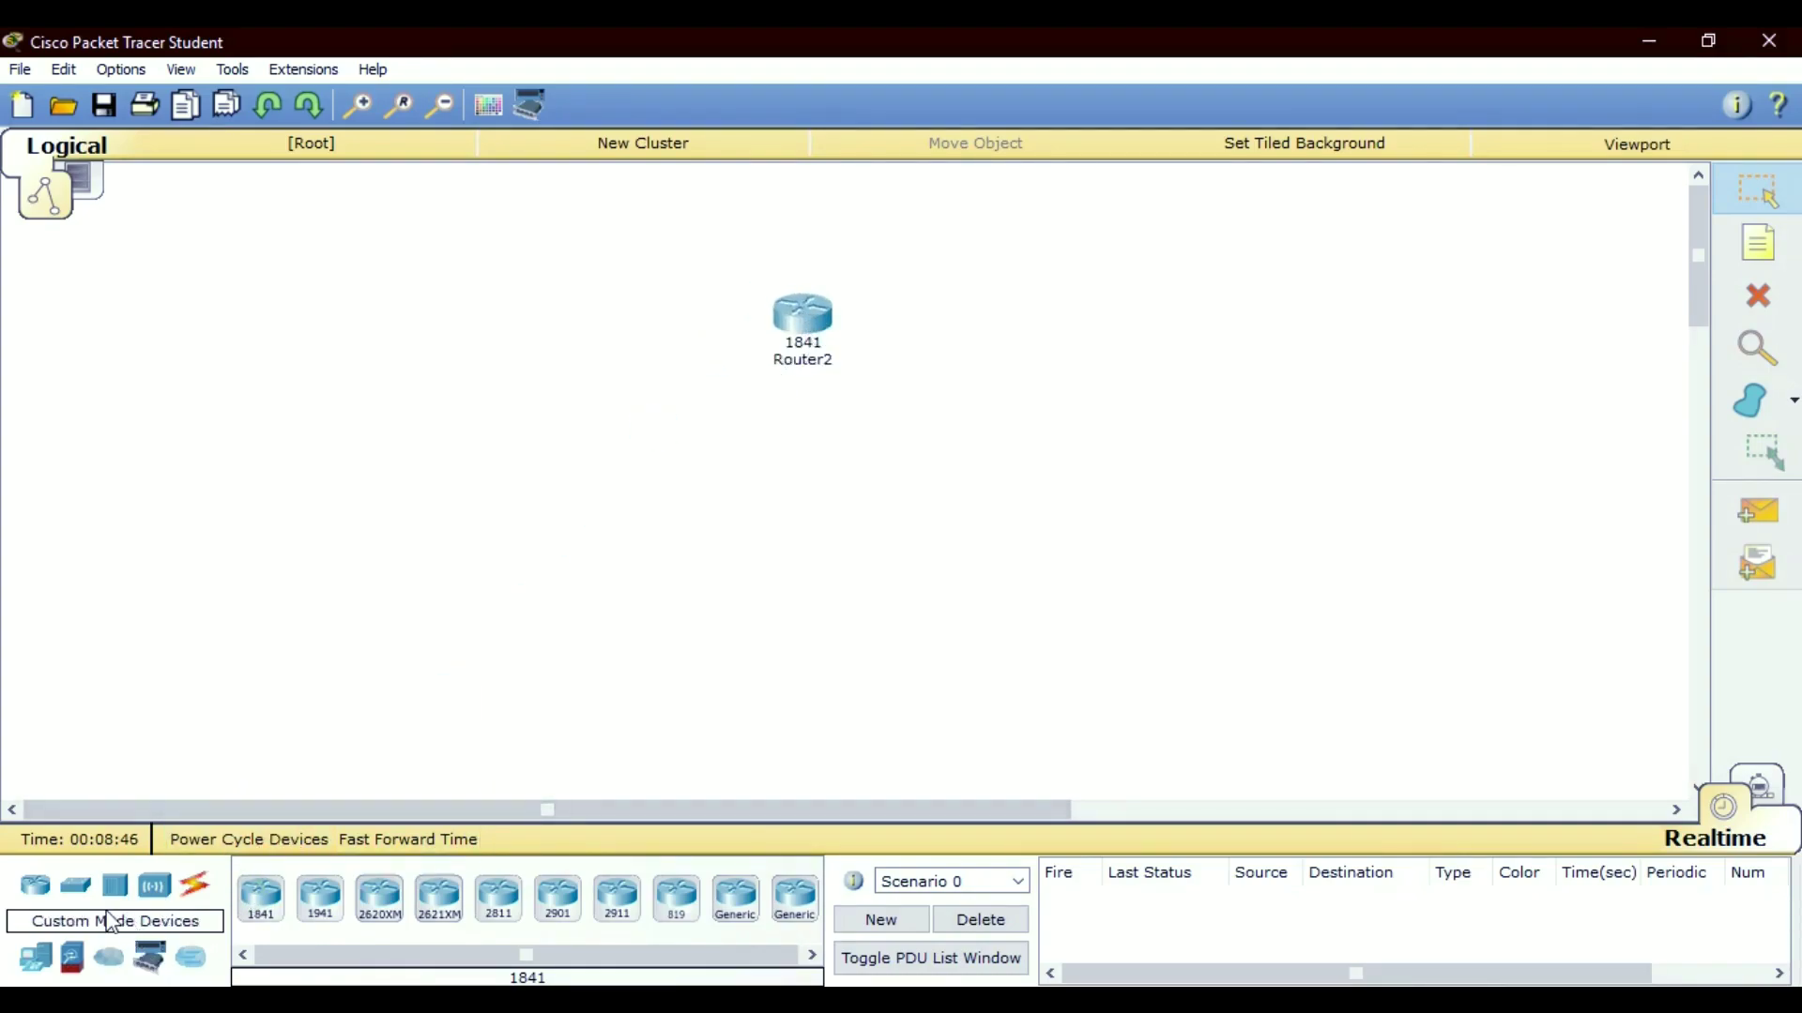
left_click(35, 956)
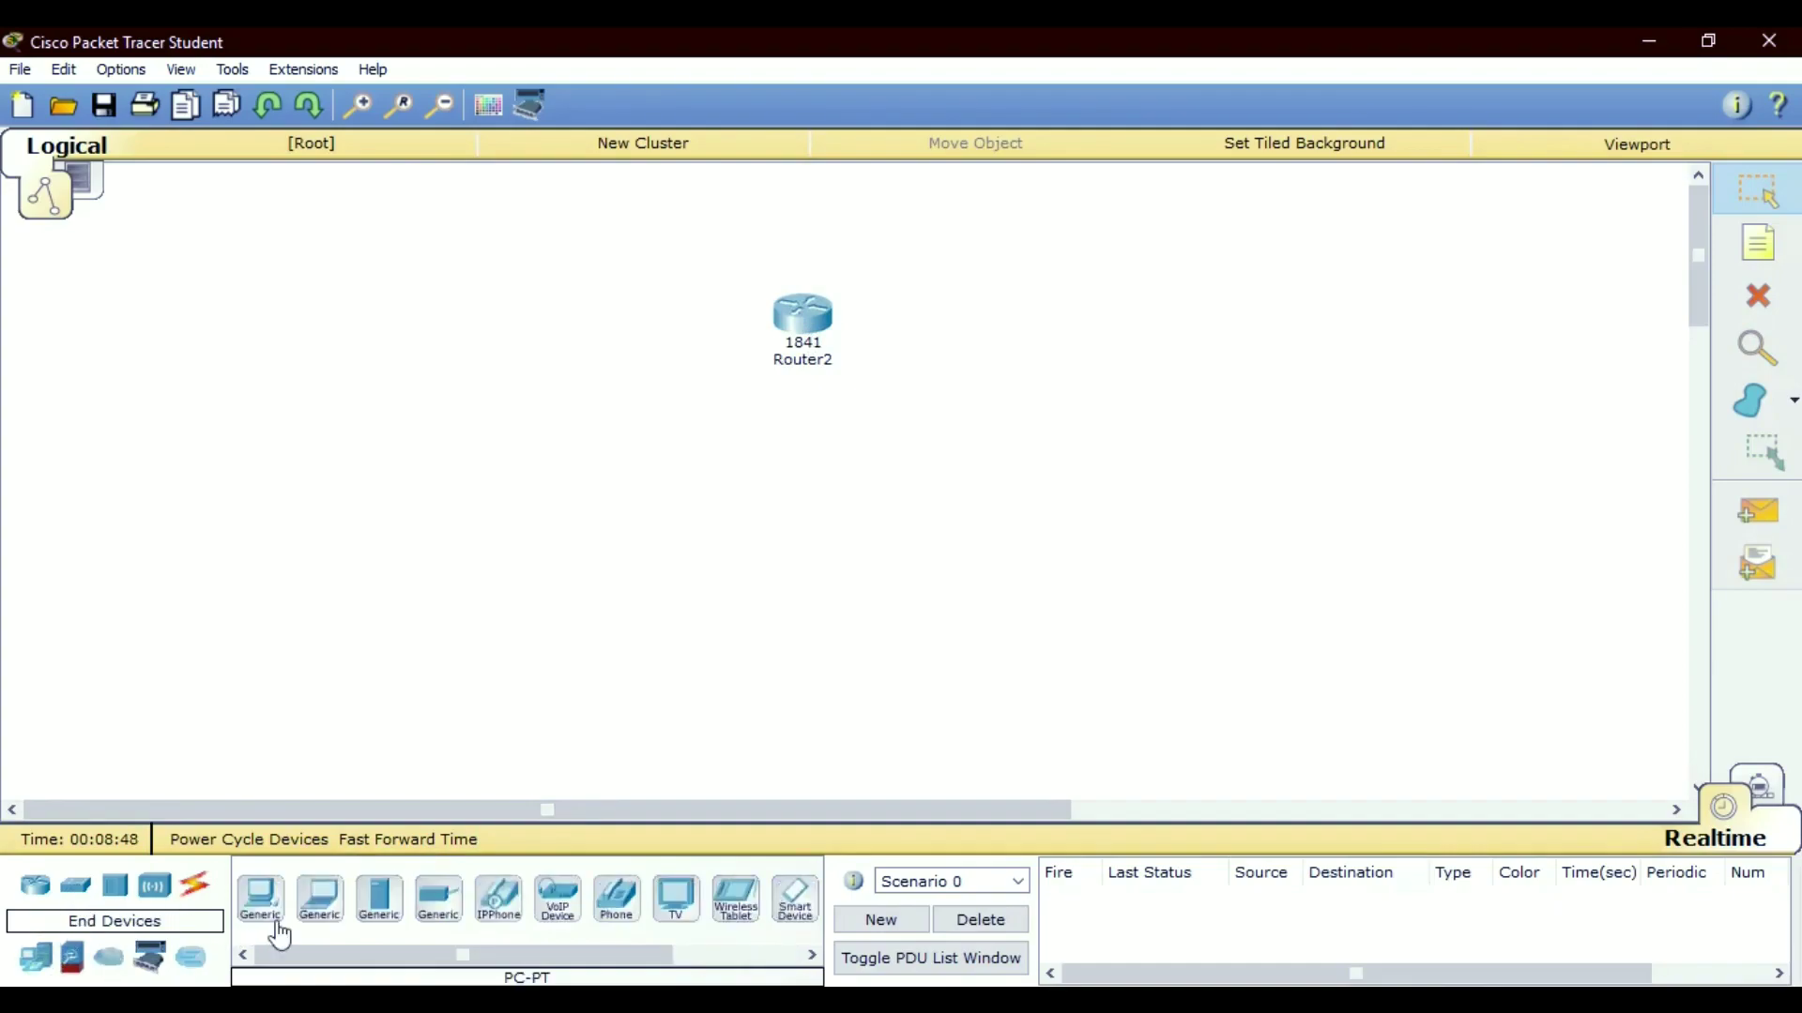
left_click_drag(251, 911, 549, 574)
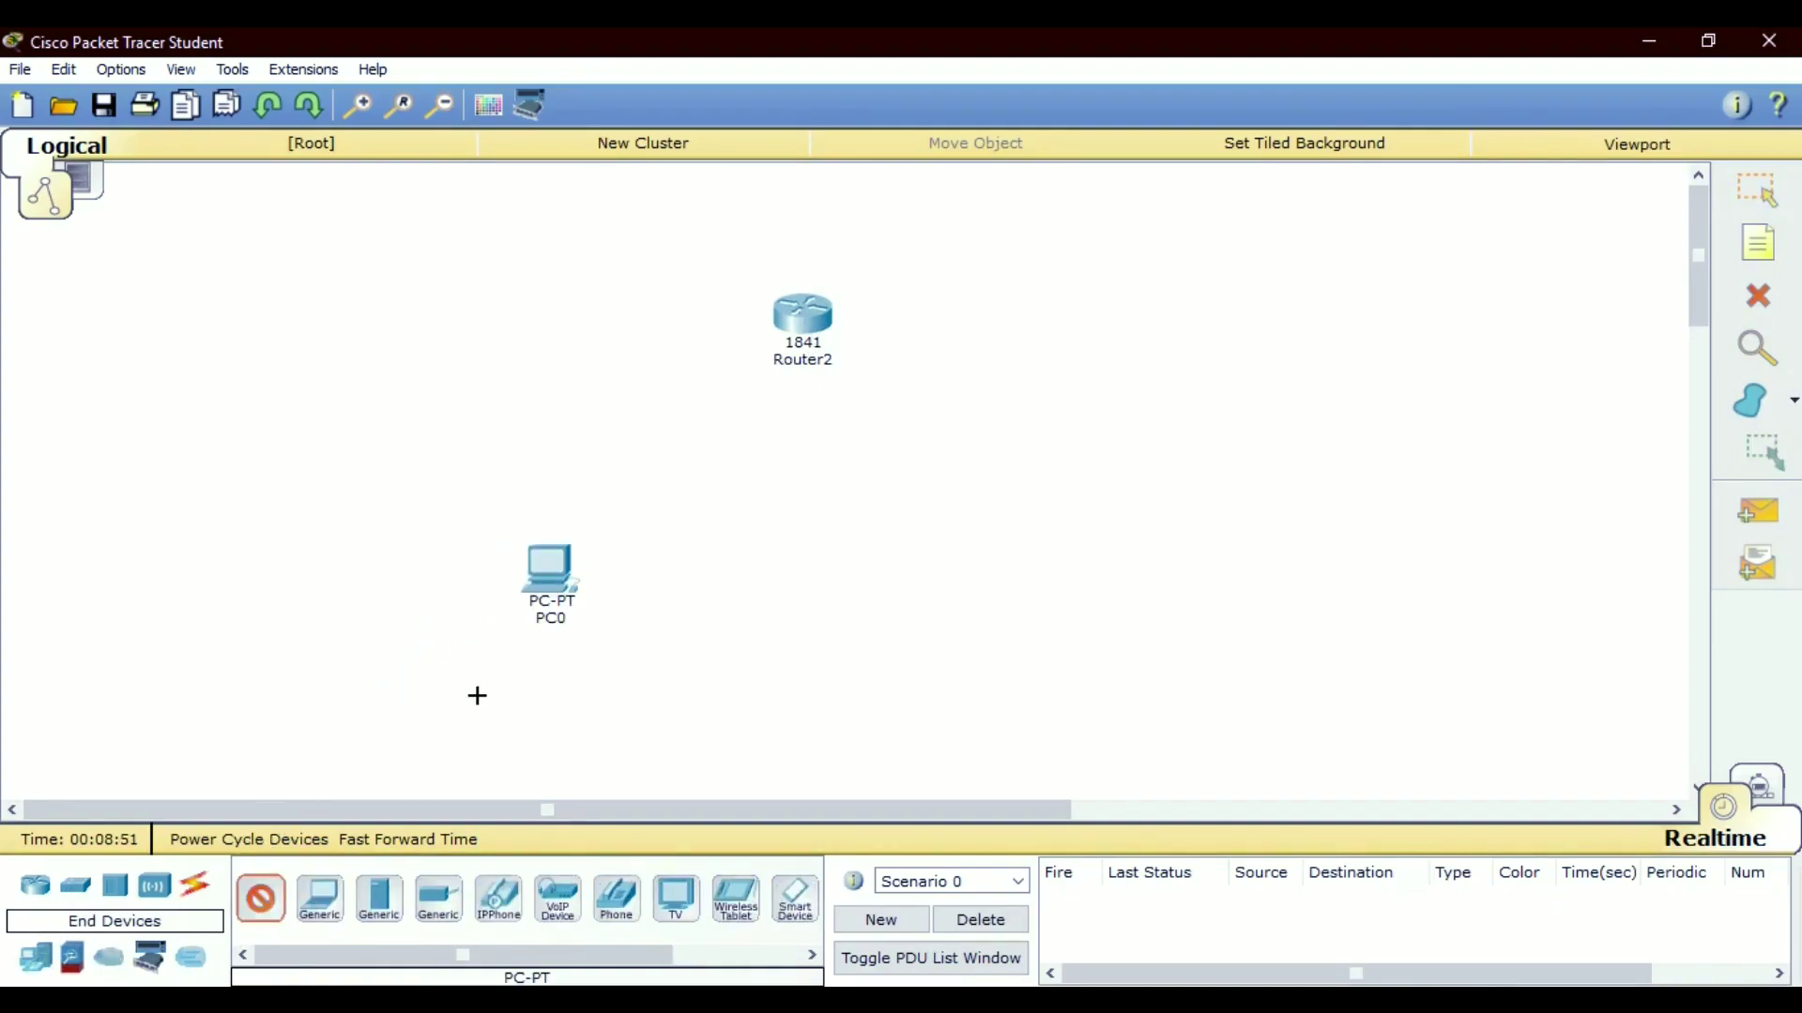
left_click(963, 591)
left_click_drag(566, 608, 568, 624)
left_click_drag(970, 619, 1025, 627)
Cable PC0 and PC1 to the 1841 router using the automatically chosen connection type.
left_click(194, 885)
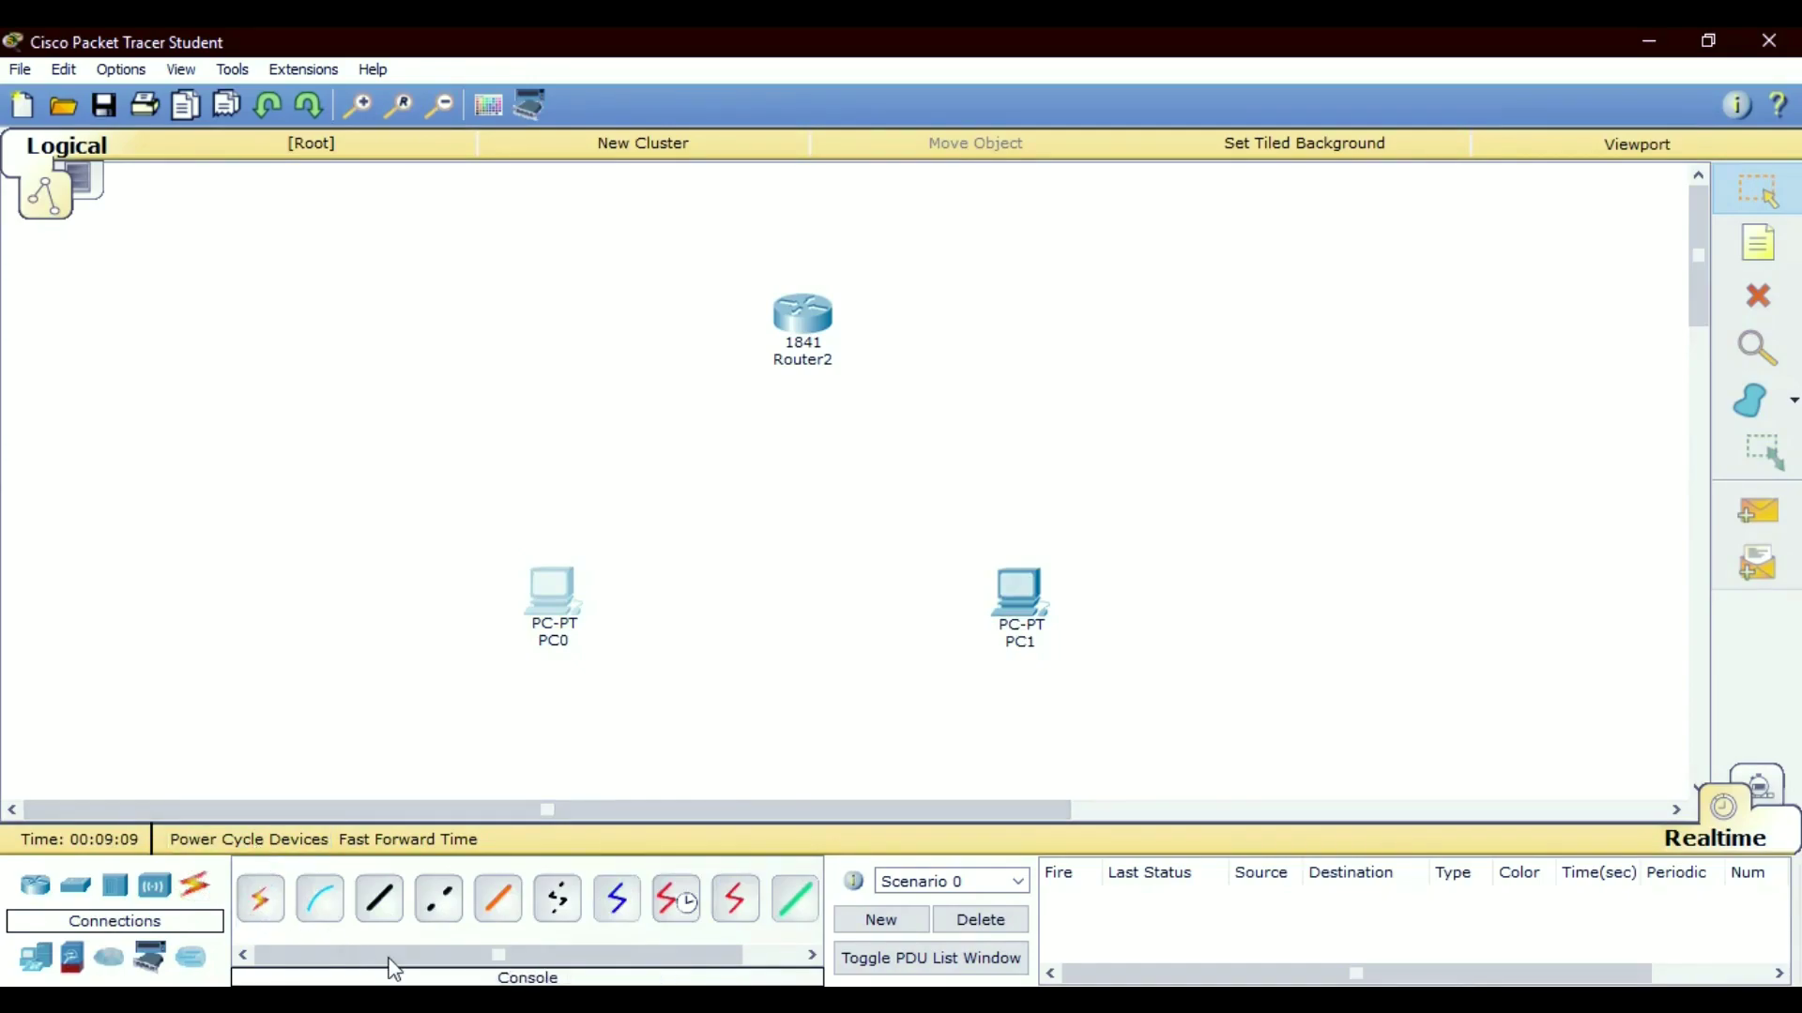
left_click(265, 905)
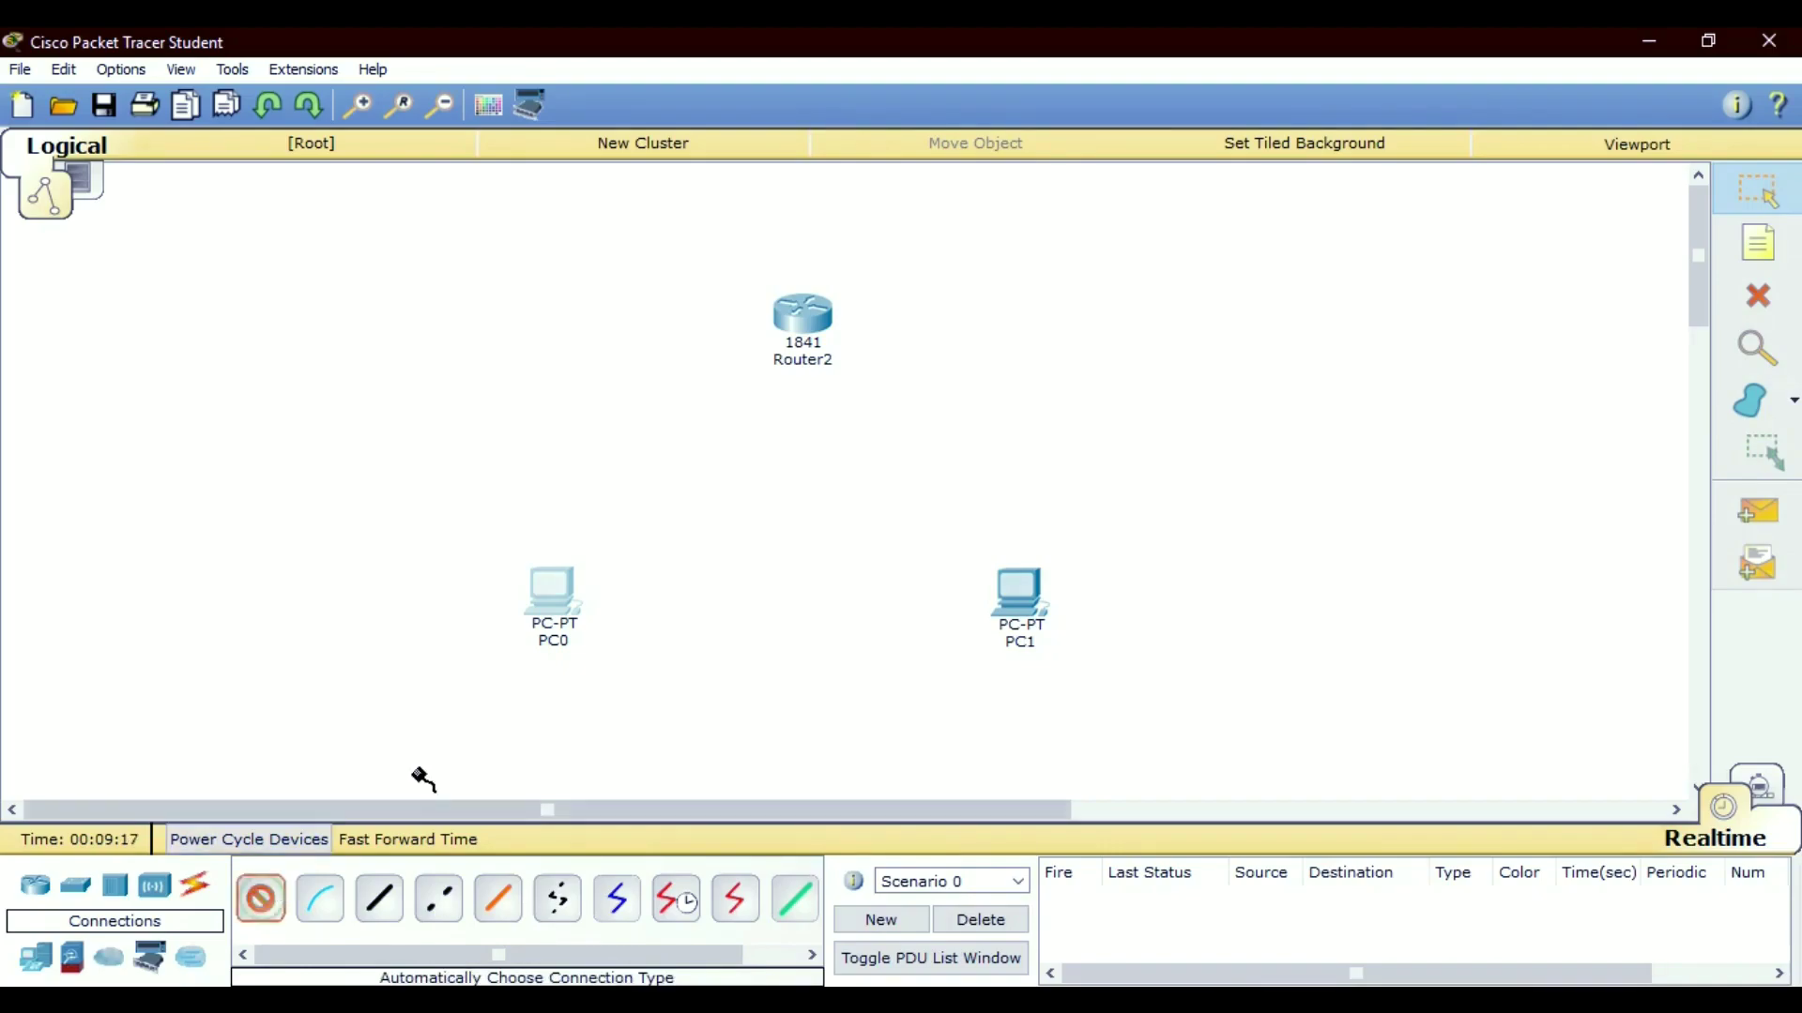
left_click(551, 614)
left_click(805, 320)
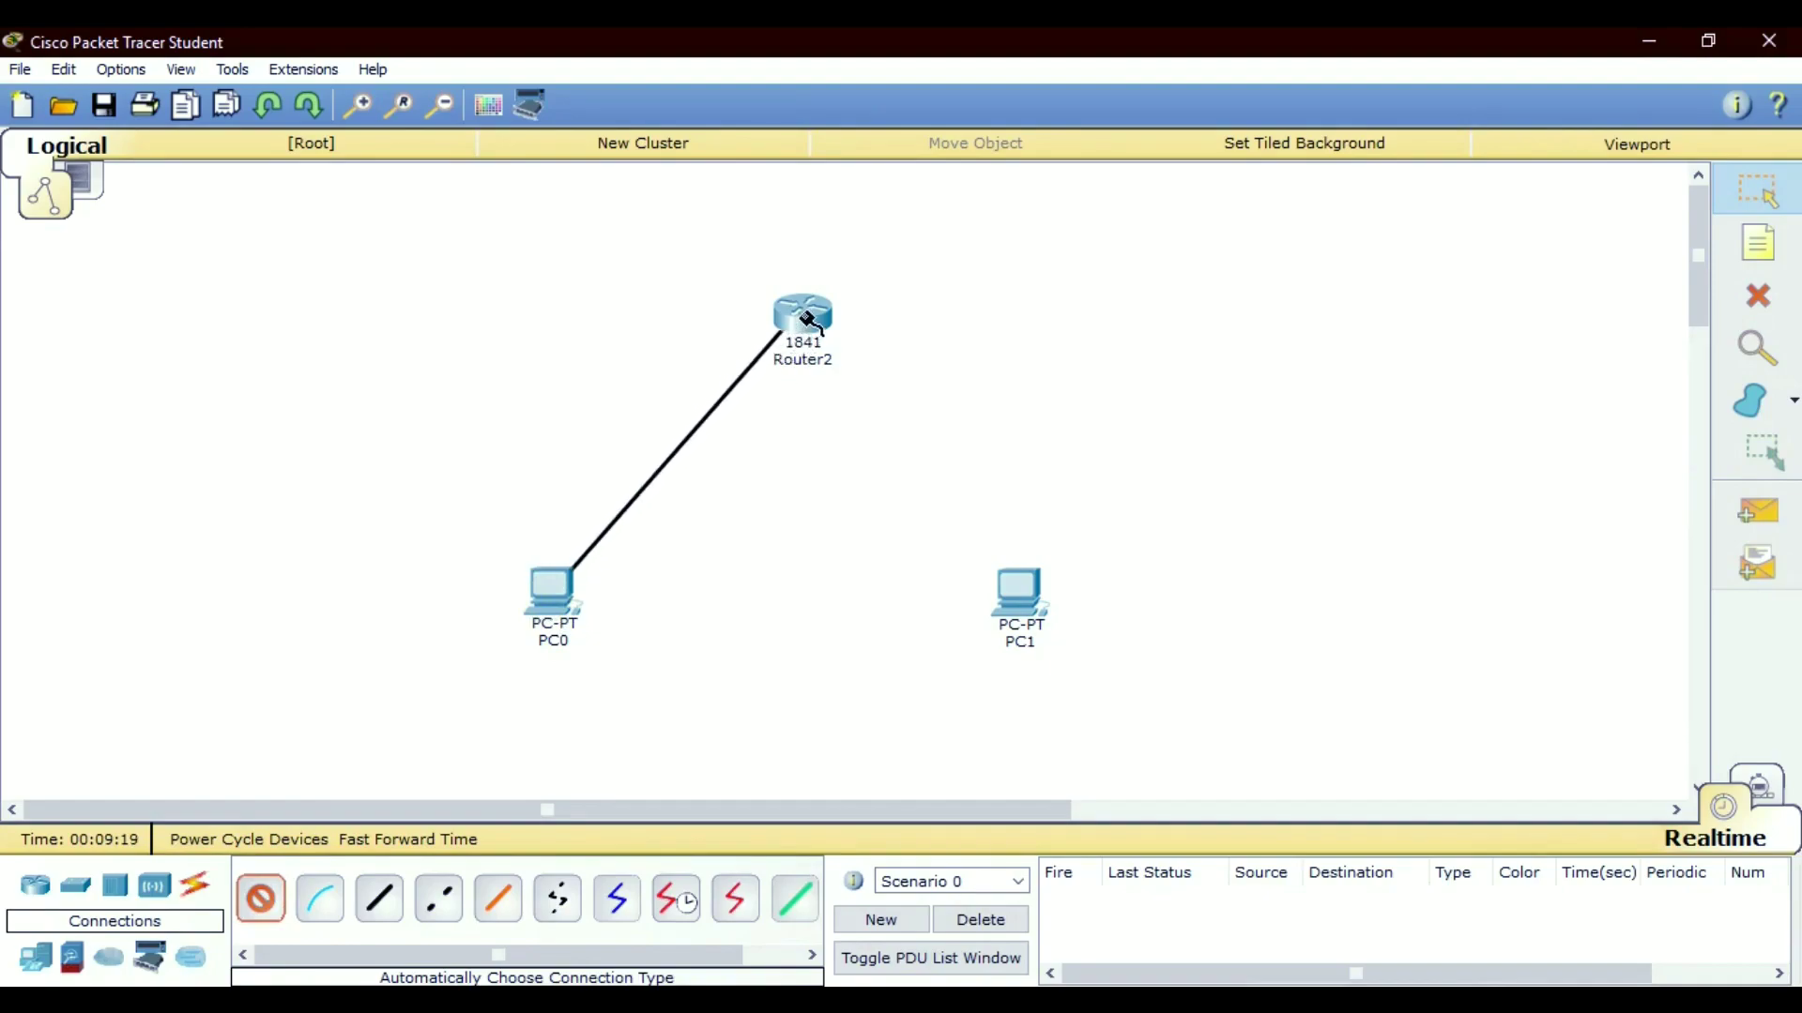
left_click(260, 906)
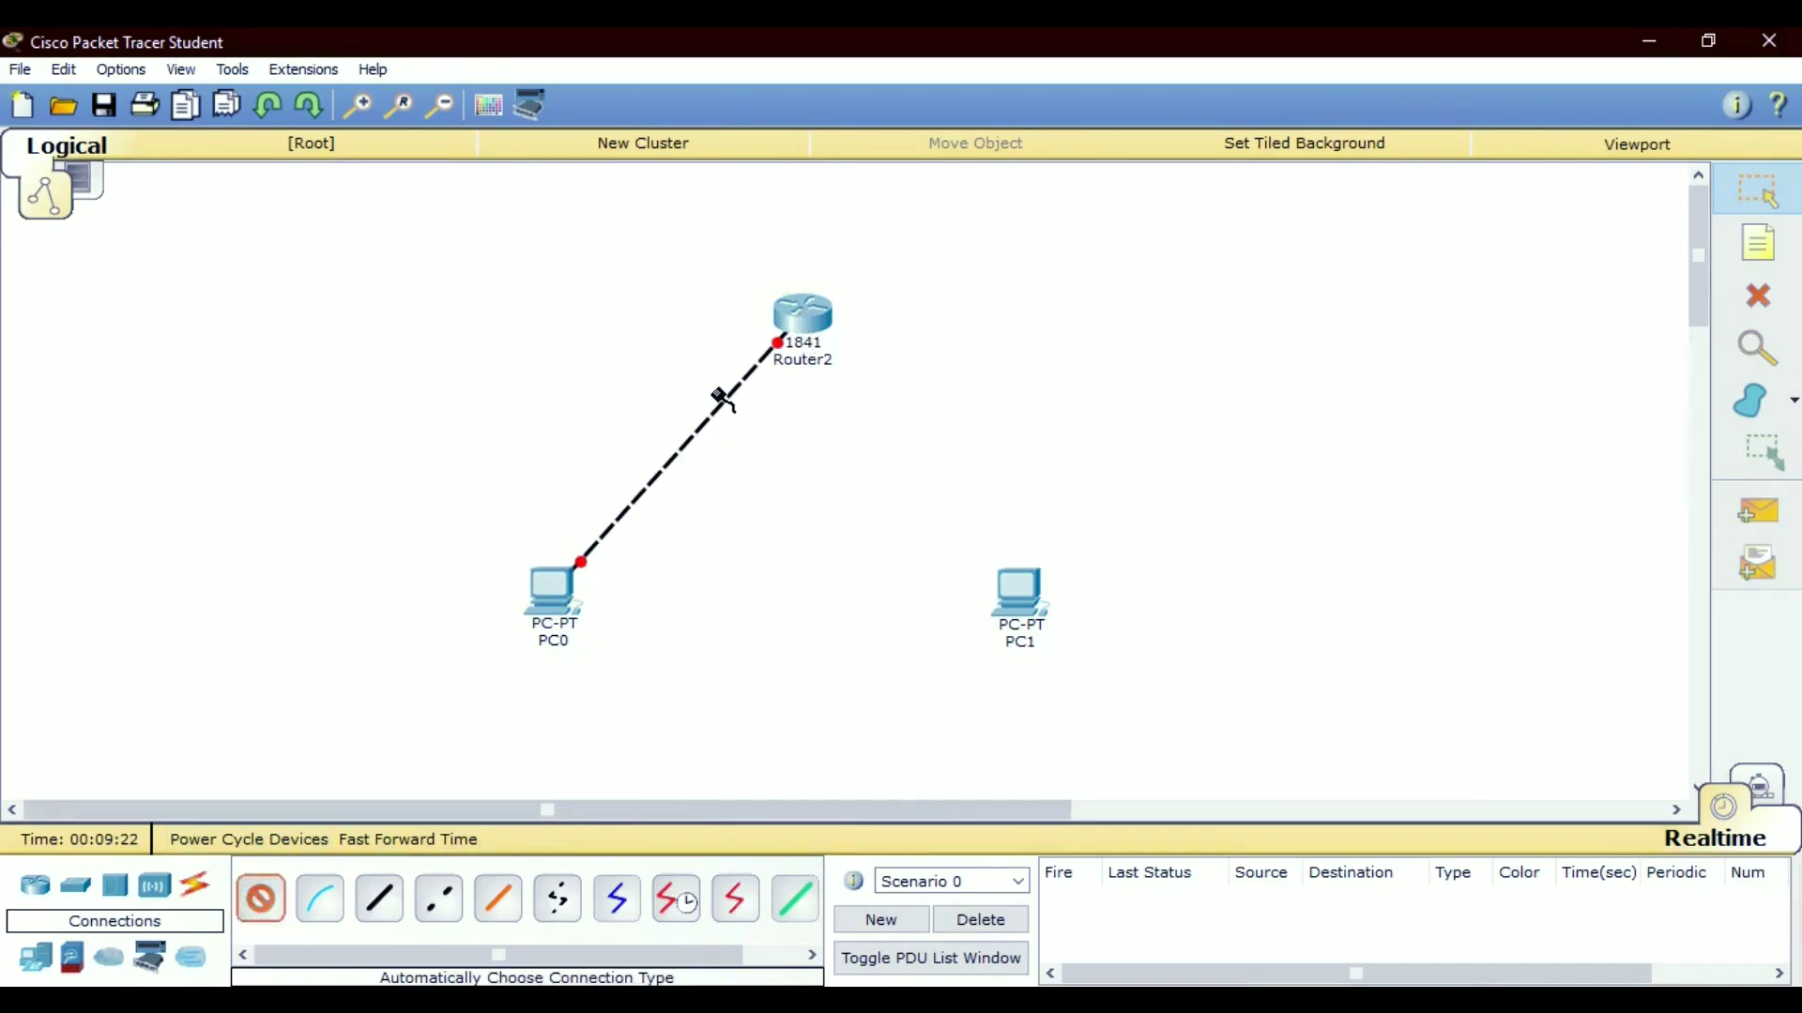
left_click(800, 317)
left_click(1033, 597)
Rearrange the topology into a roughly horizontal row with PC0 and PC1 at opposite ends and the router between them.
mouse_move(1025, 600)
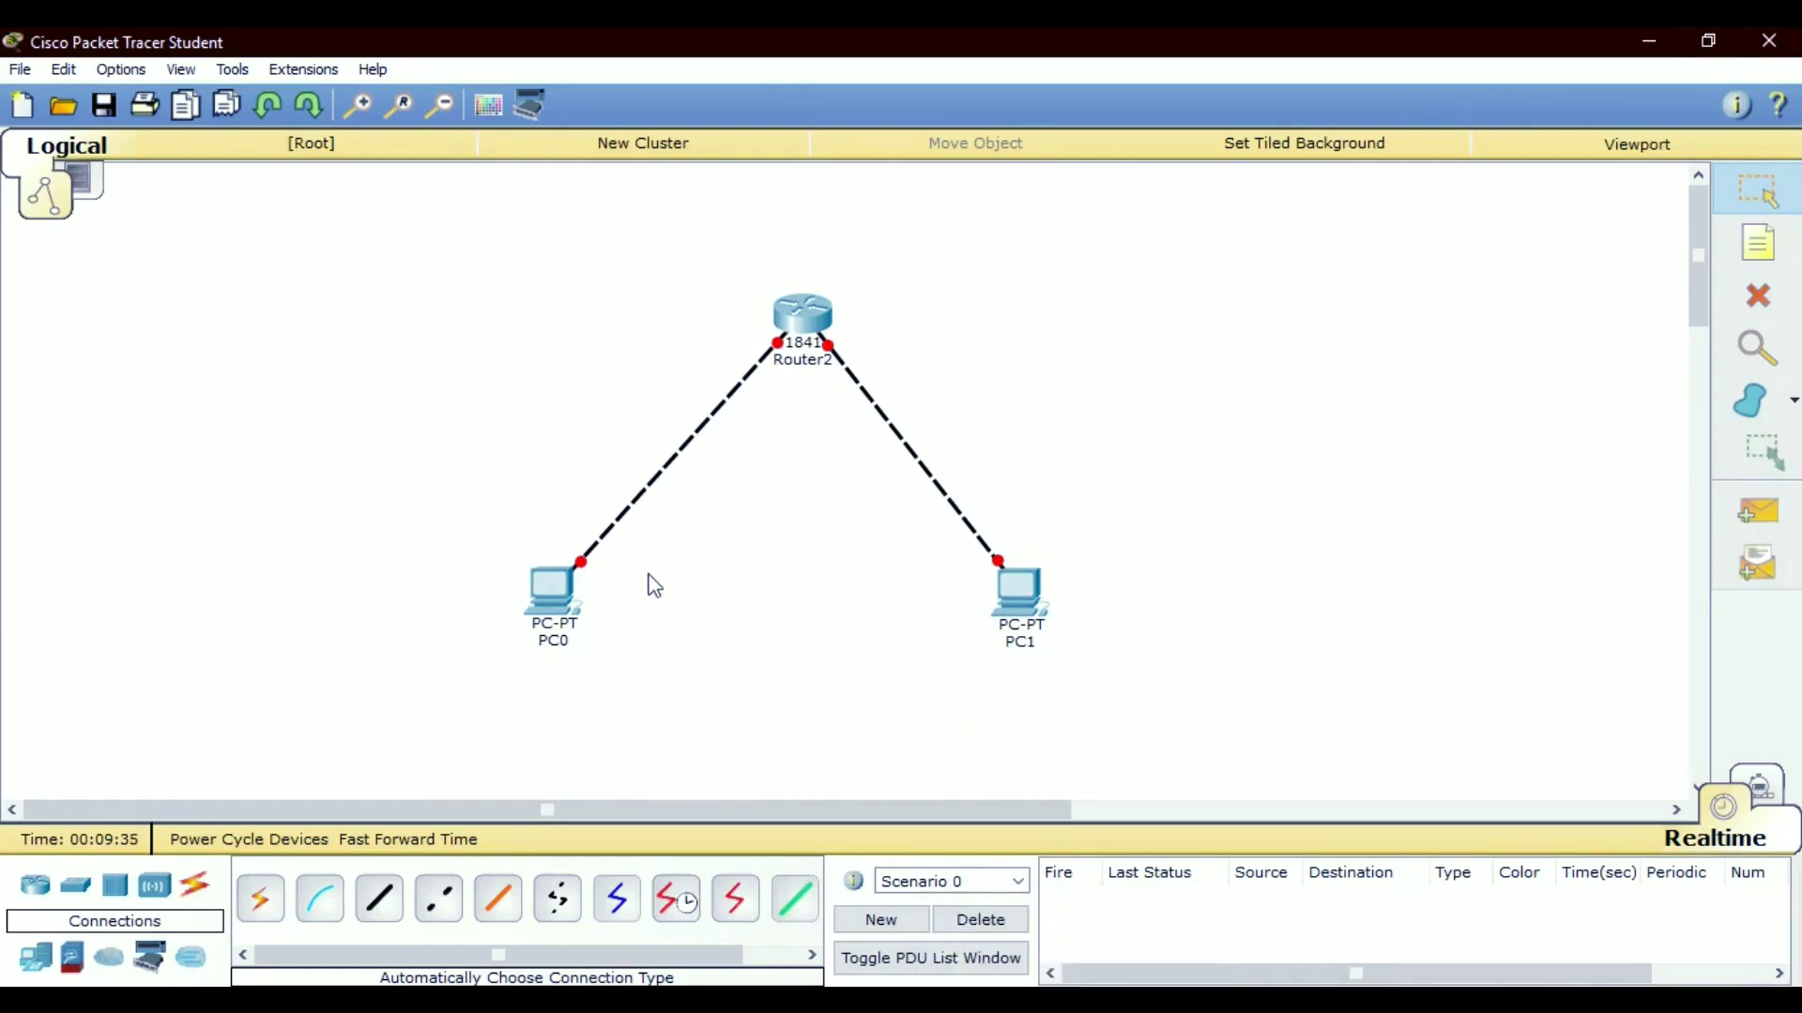
mouse_move(584, 600)
mouse_move(552, 613)
left_click_drag(554, 600, 317, 425)
left_click_drag(1000, 617, 1258, 423)
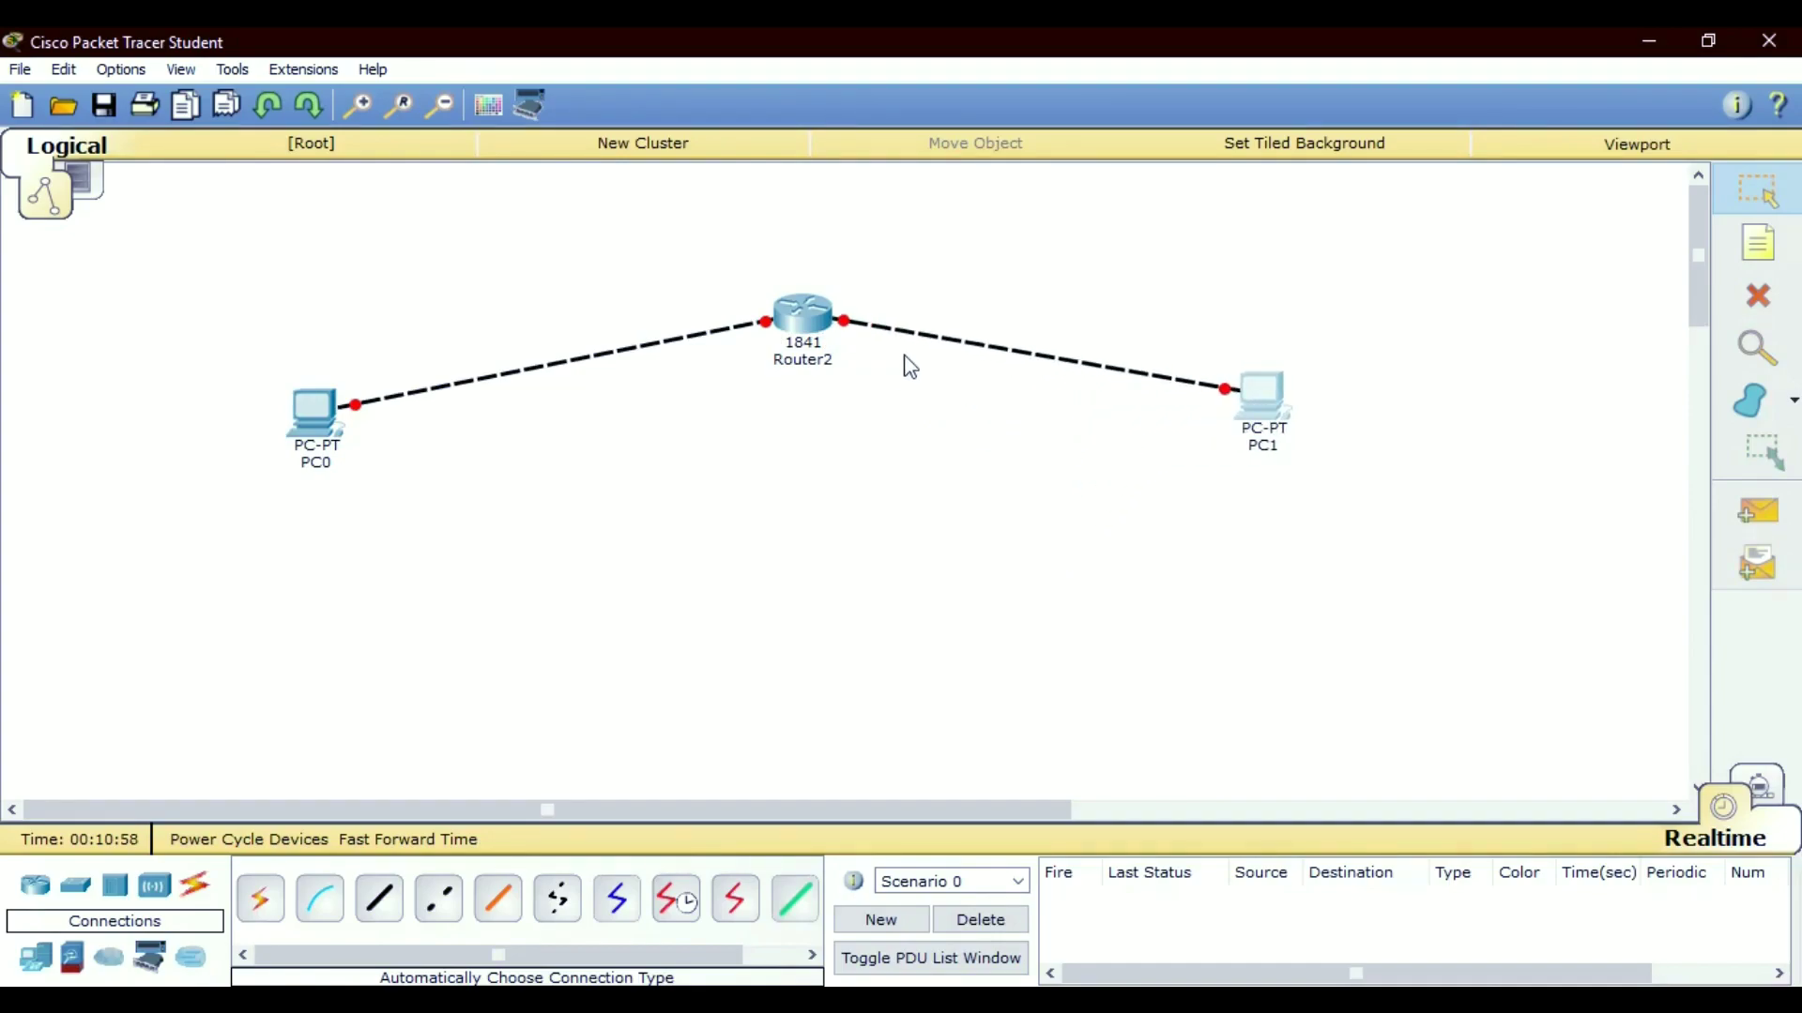
left_click_drag(826, 336, 797, 437)
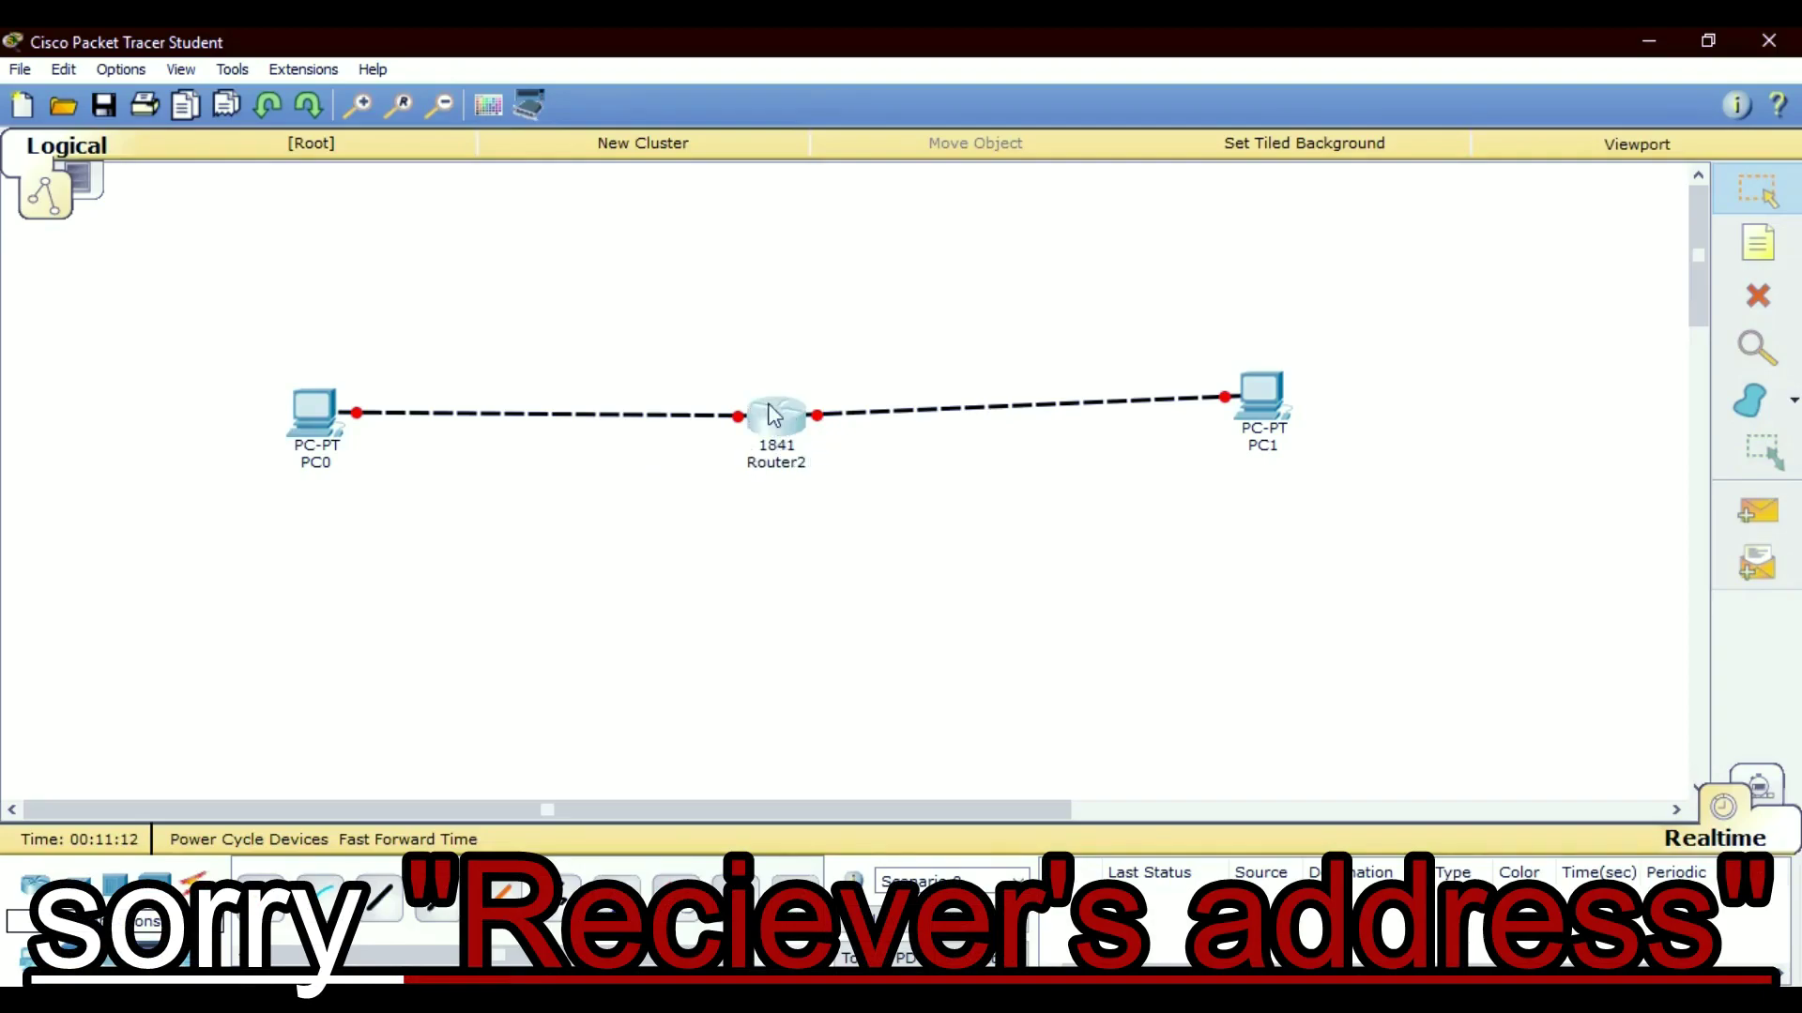
left_click_drag(779, 434, 779, 420)
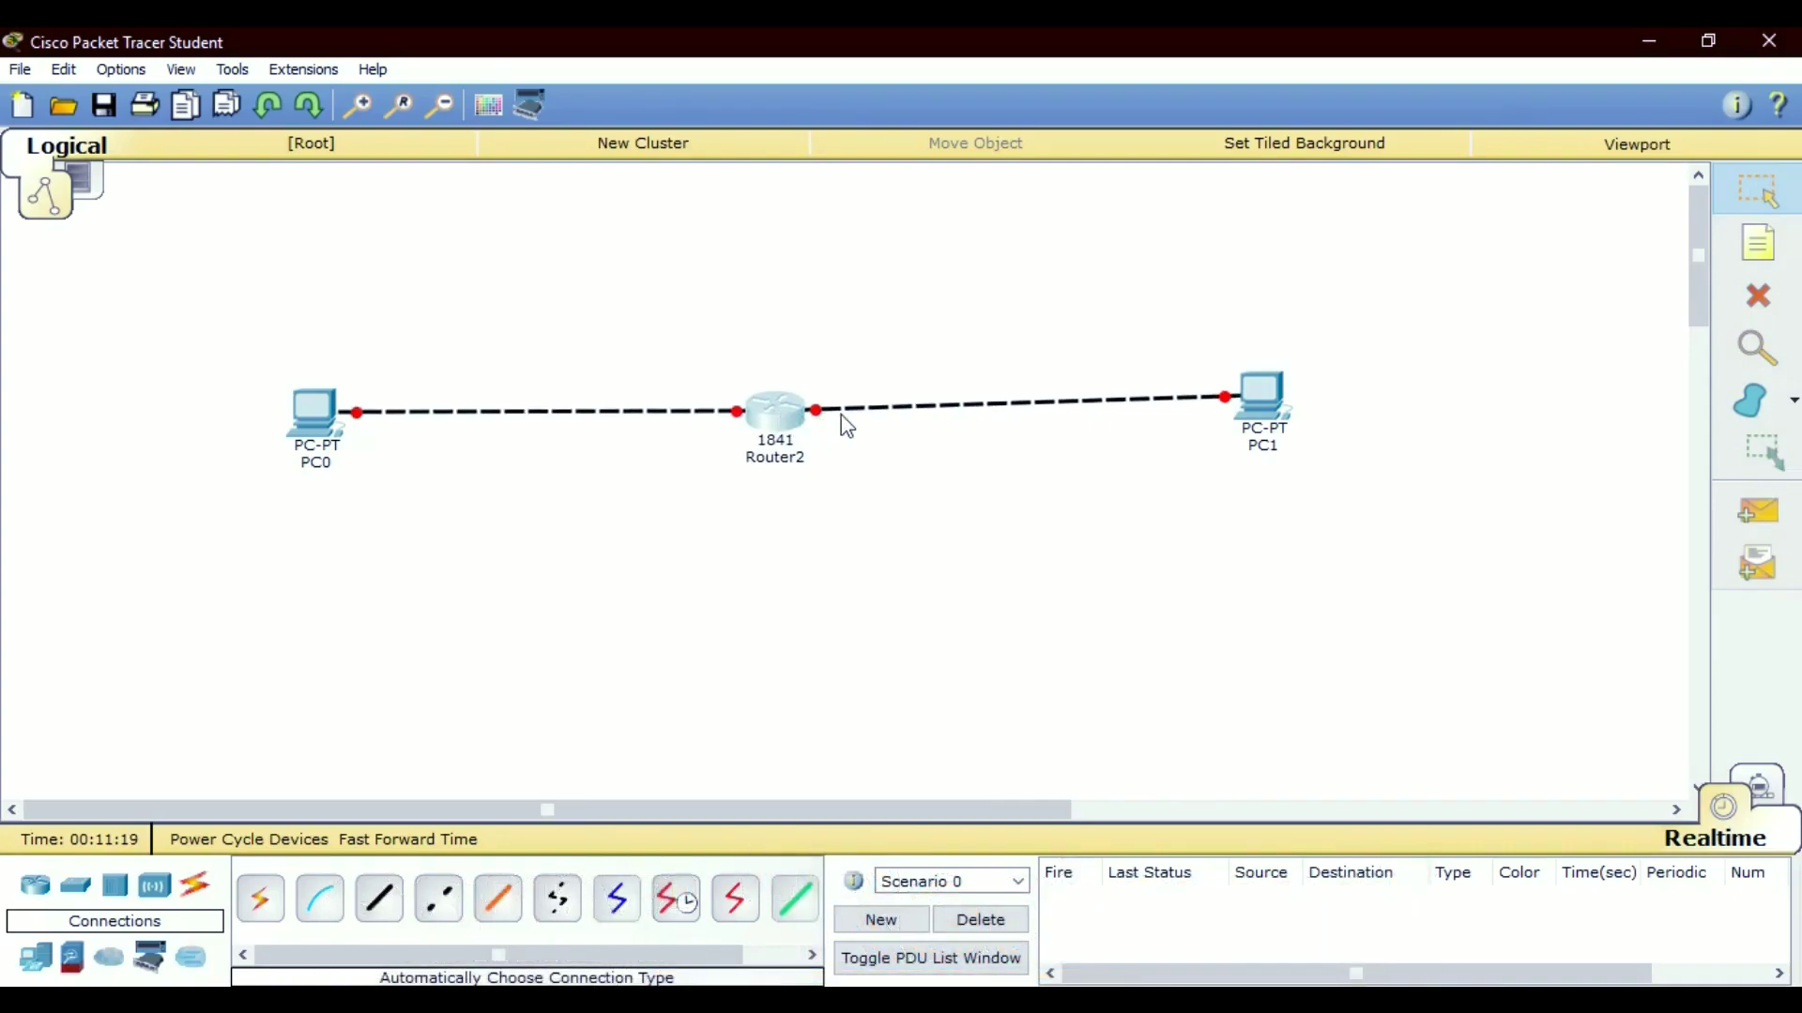